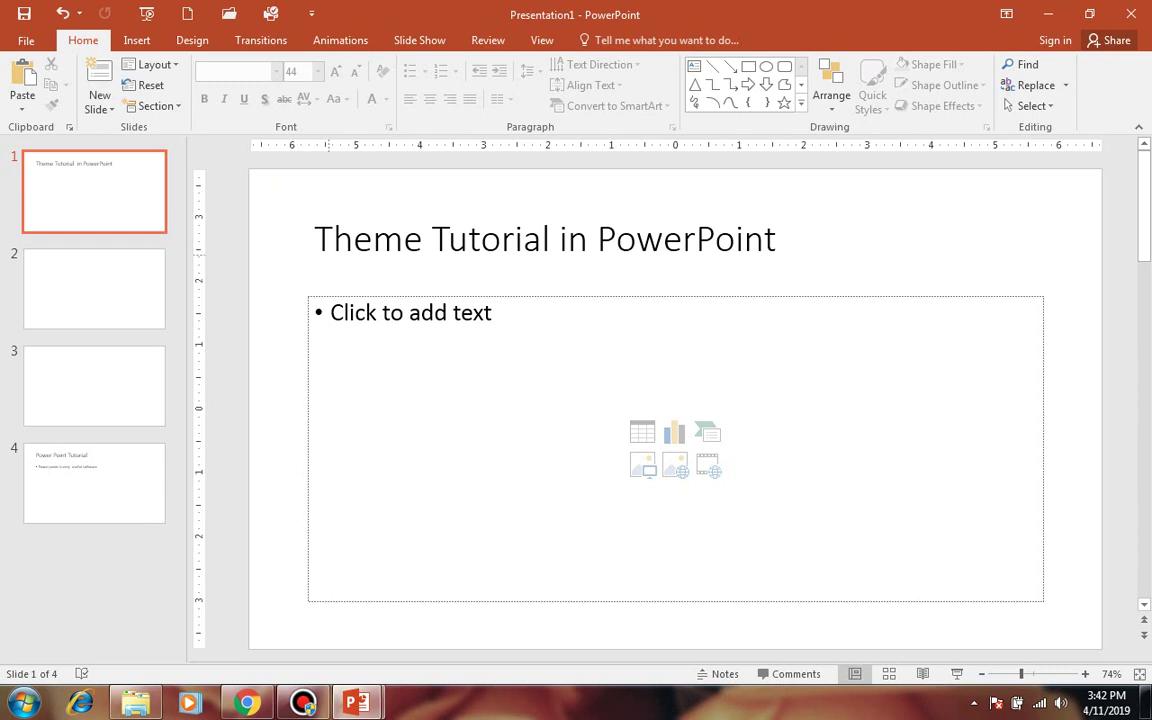
- Place the cursor in slide 1's 'Theme Tutorial in PowerPoint' title
{"action": "left_click", "coordinate": [368, 240]}
- Select the word 'Theme' in the title, then narrow the slide thumbnail pane
{"action": "double_click", "coordinate": [368, 240]}
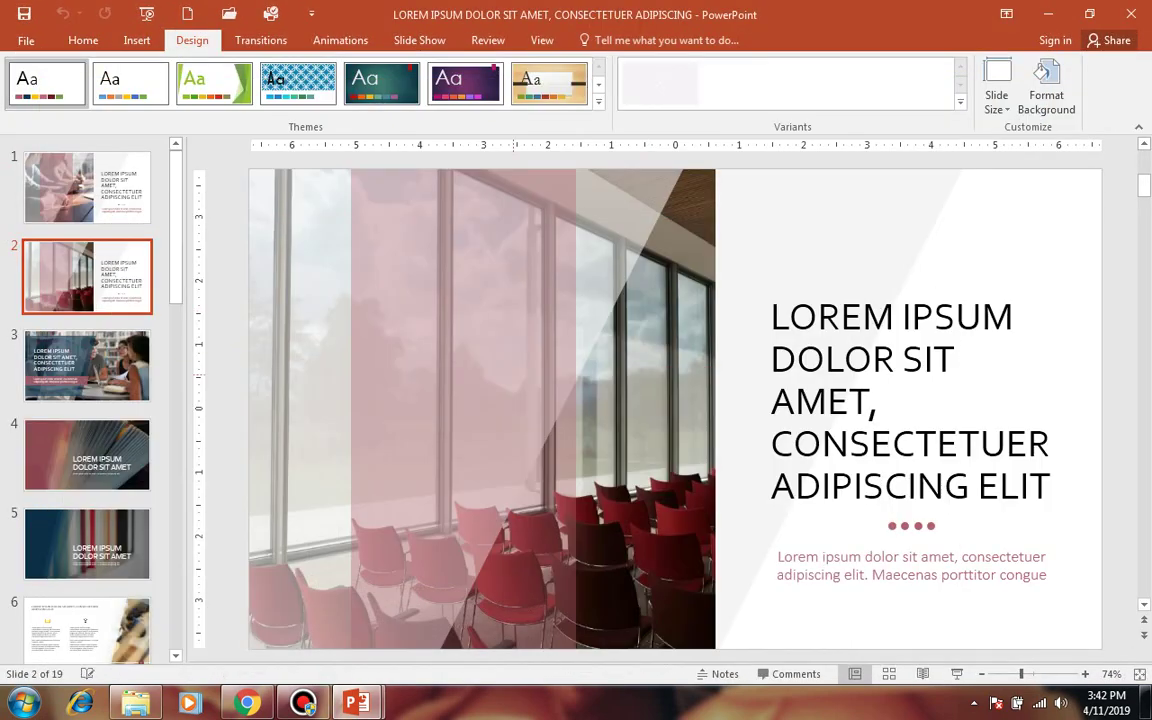
{"action": "scroll", "coordinate": [87, 400], "scroll_direction": "down", "scroll_amount": 5}
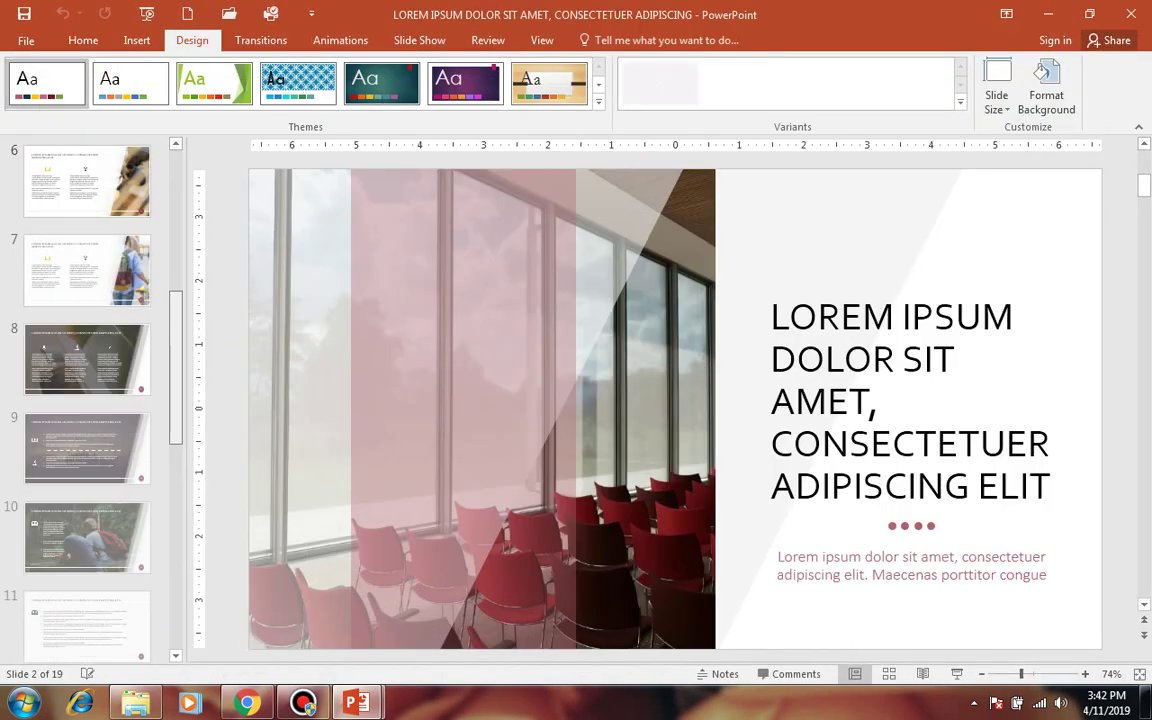
{"action": "scroll", "coordinate": [87, 400], "scroll_direction": "down", "scroll_amount": 7}
{"action": "scroll", "coordinate": [87, 400], "scroll_direction": "up", "scroll_amount": 5}
{"action": "scroll", "coordinate": [87, 400], "scroll_direction": "up", "scroll_amount": 5}
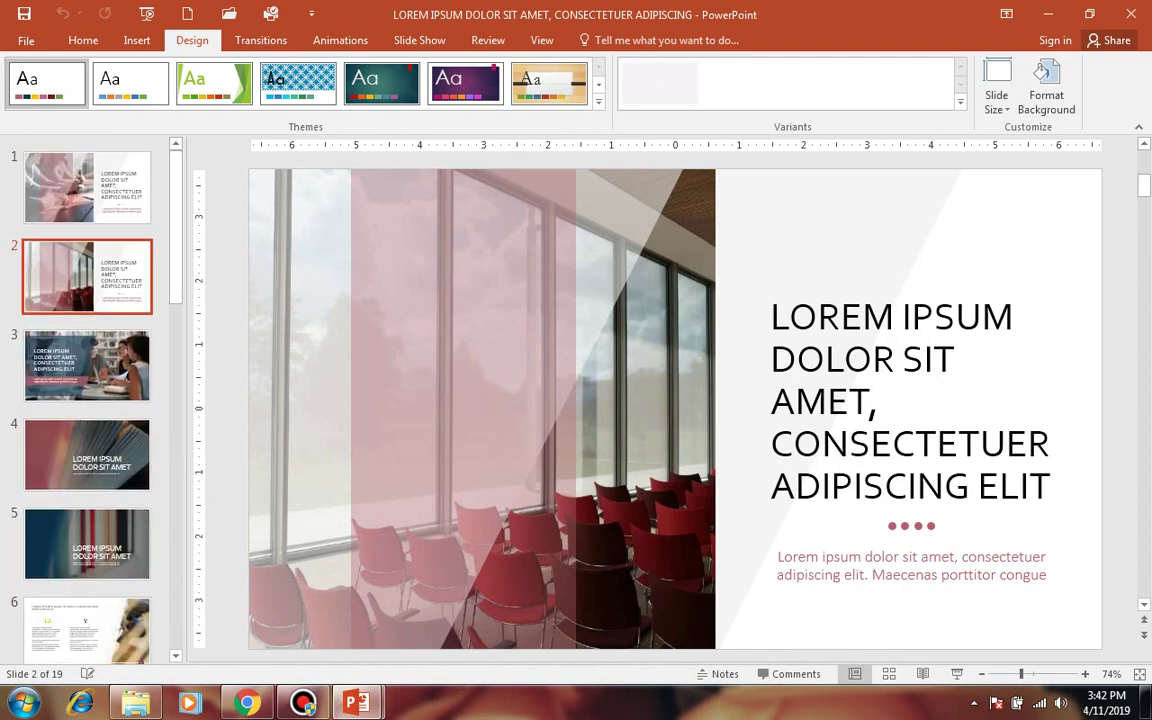
{"action": "left_click_drag", "start_coordinate": [185, 400], "coordinate": [94, 400]}
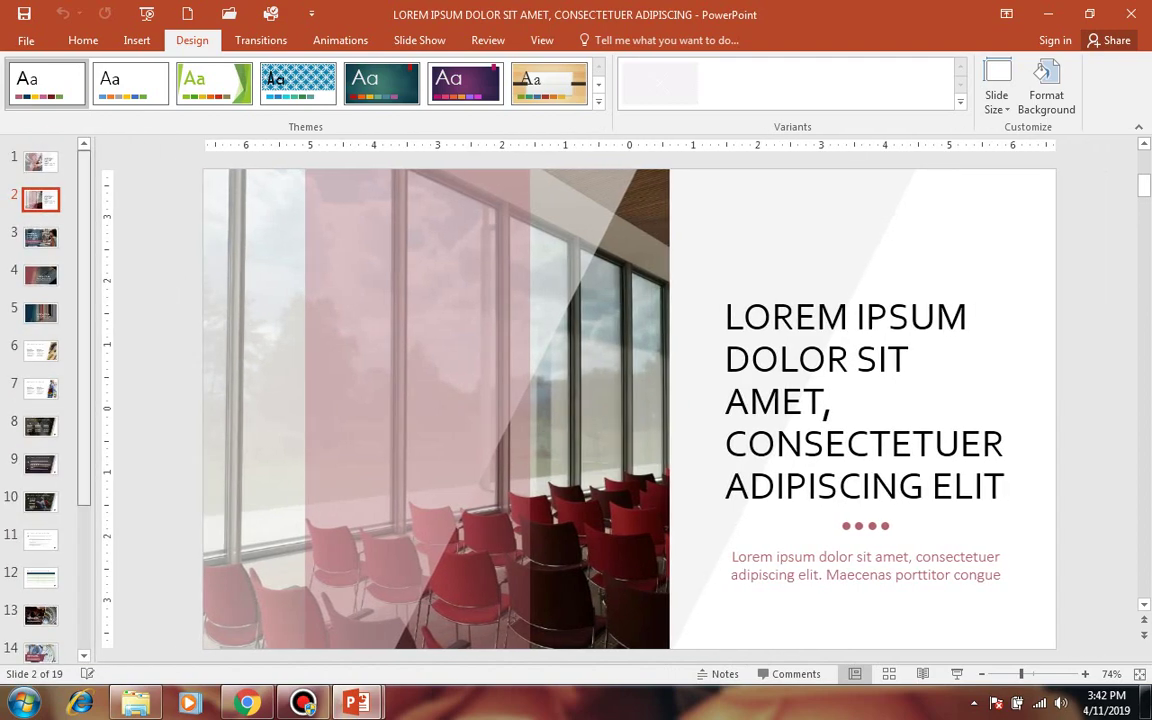
- Step through the sample deck from slide 1 down to slides 5 and 7
{"action": "left_click", "coordinate": [40, 161]}
{"action": "key", "text": "Down"}
{"action": "key", "text": "Down"}
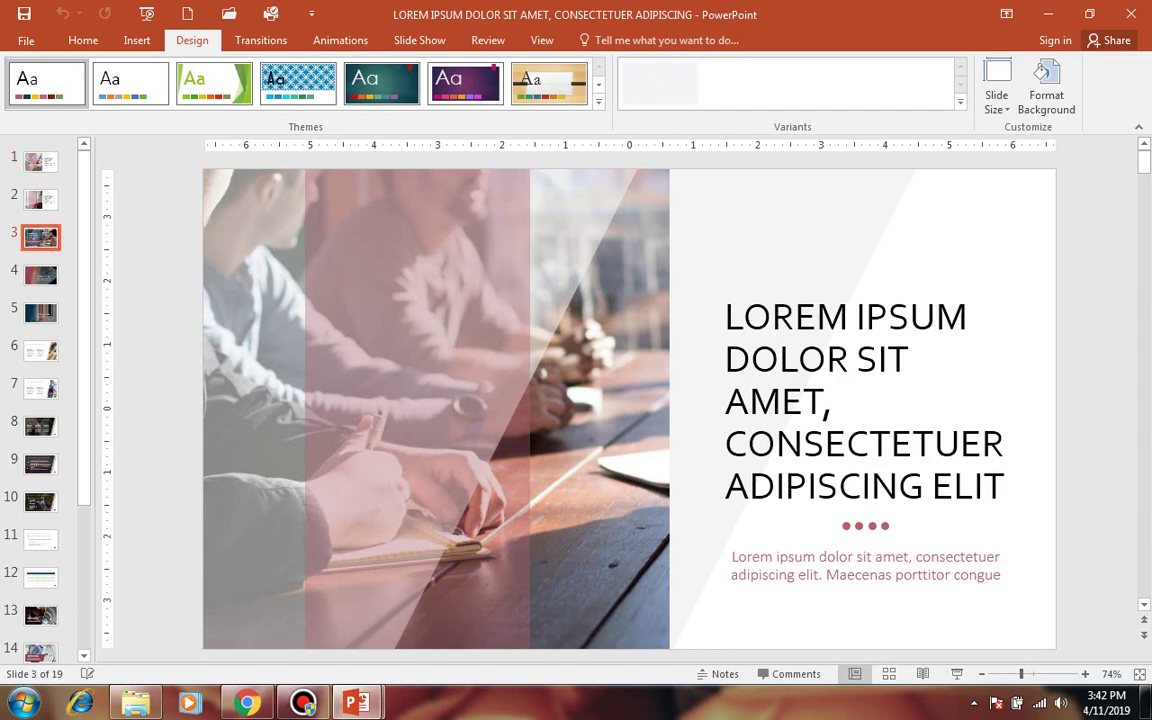
{"action": "key", "text": "Down"}
{"action": "key", "text": "Down"}
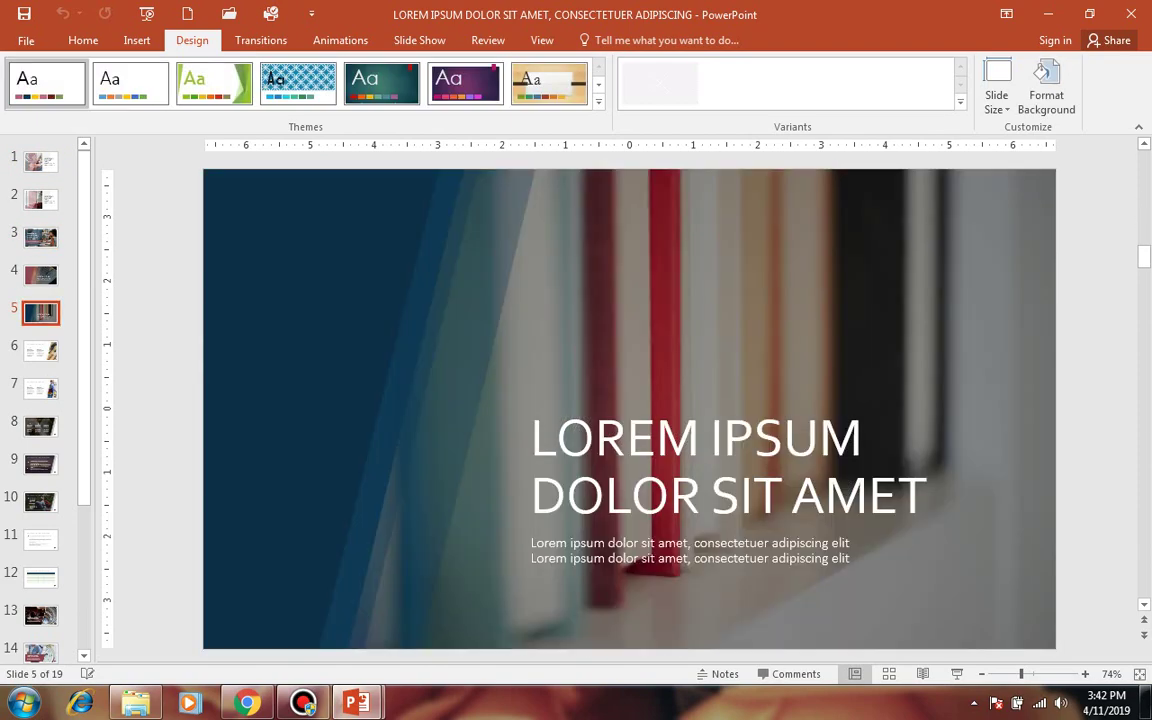
{"action": "left_click", "coordinate": [40, 407]}
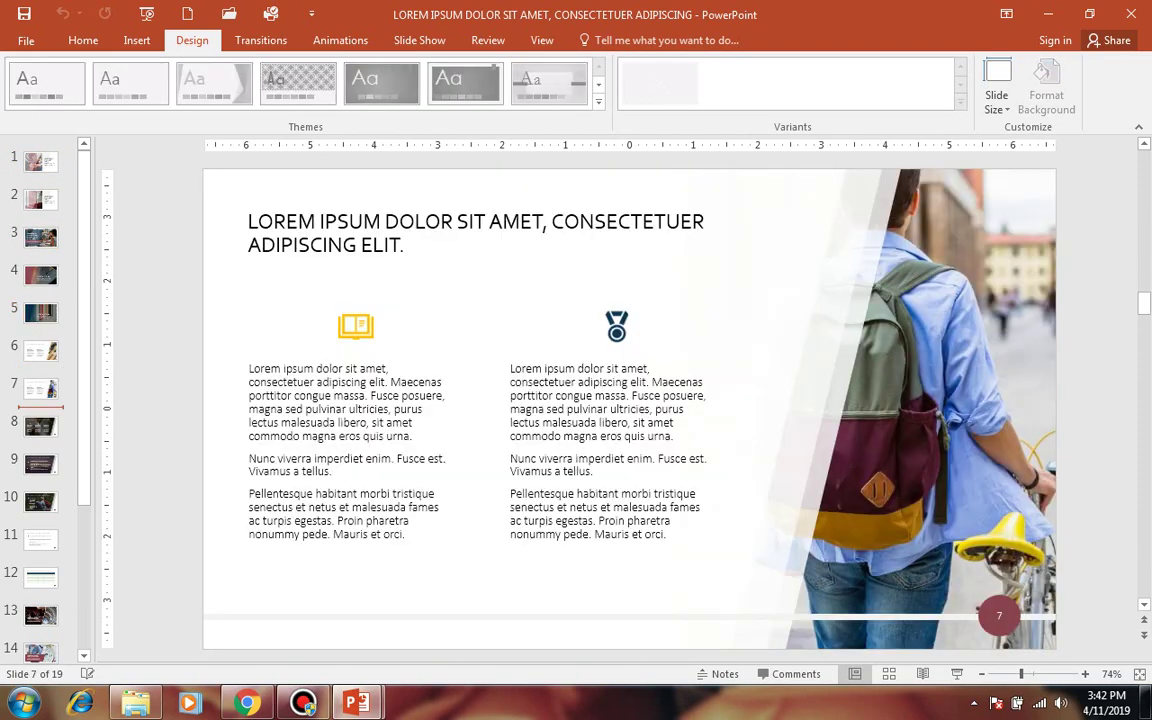
- On the Home tab, view slides 5, 7 and 6, then return to slide 1
{"action": "left_click", "coordinate": [83, 40]}
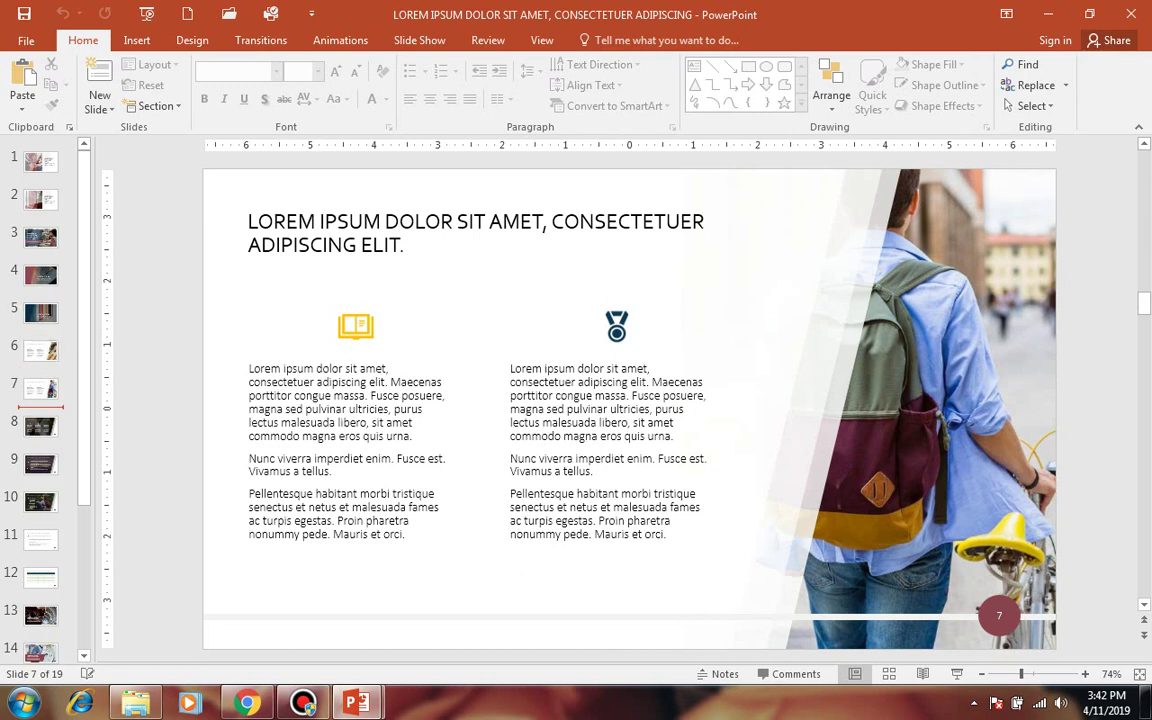
{"action": "key", "text": "Home"}
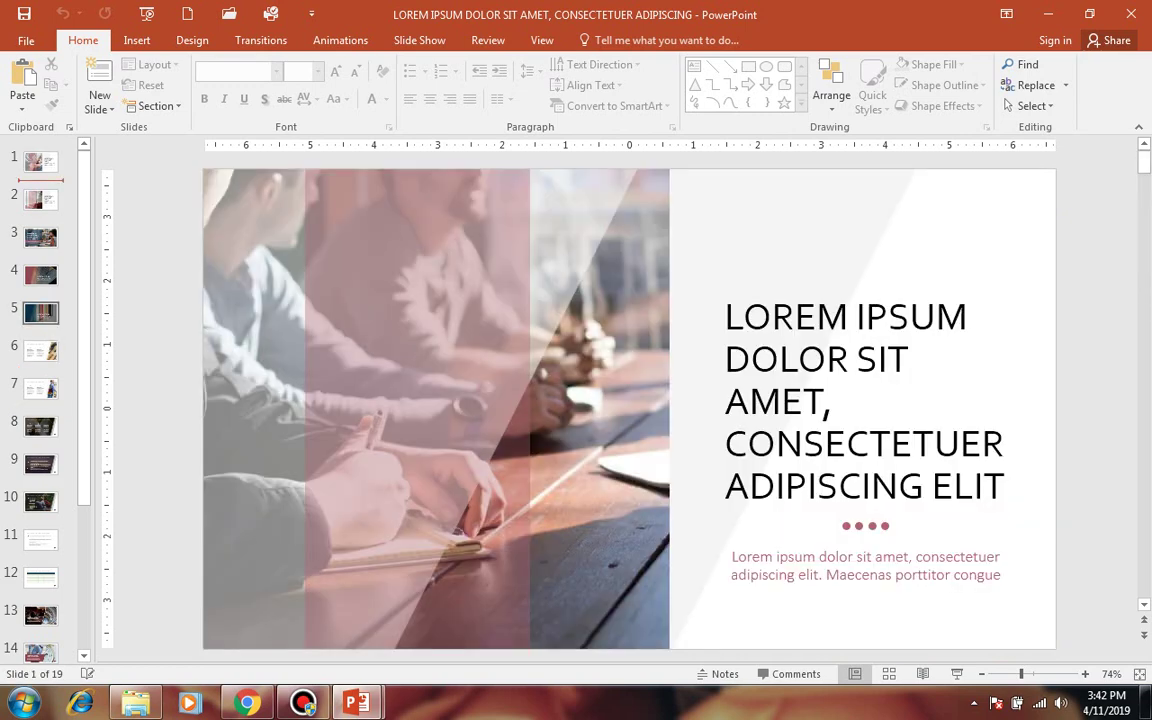
{"action": "left_click", "coordinate": [40, 312]}
{"action": "left_click", "coordinate": [40, 388]}
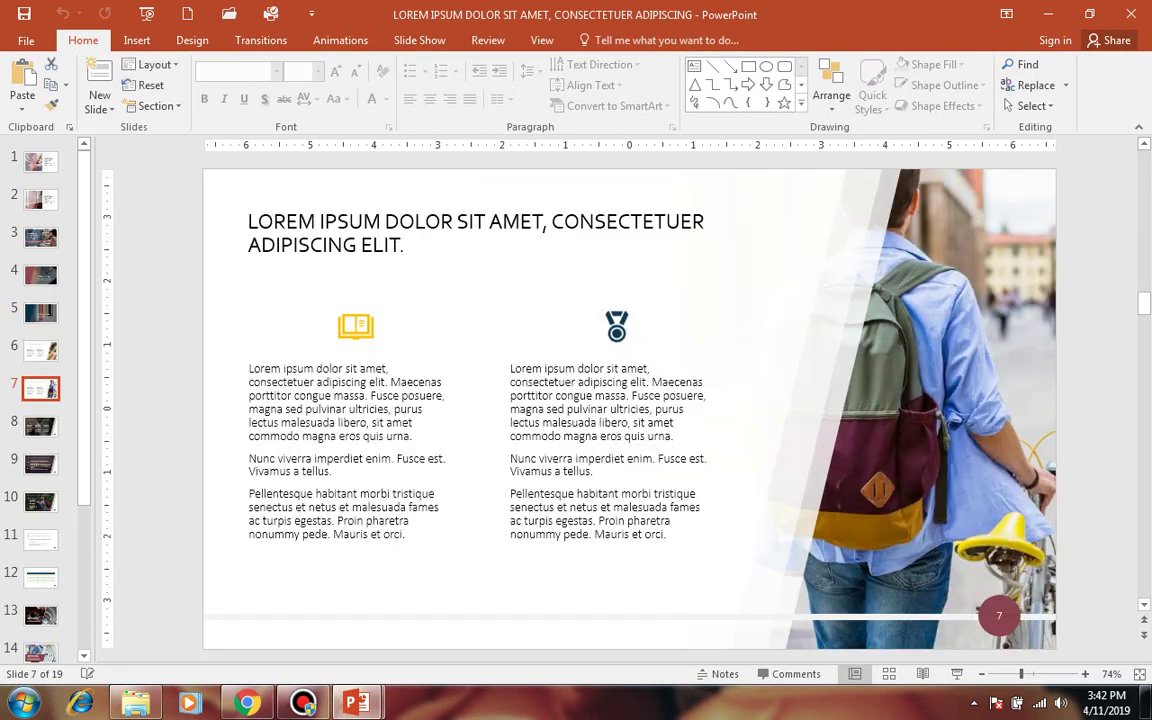
{"action": "left_click", "coordinate": [40, 350]}
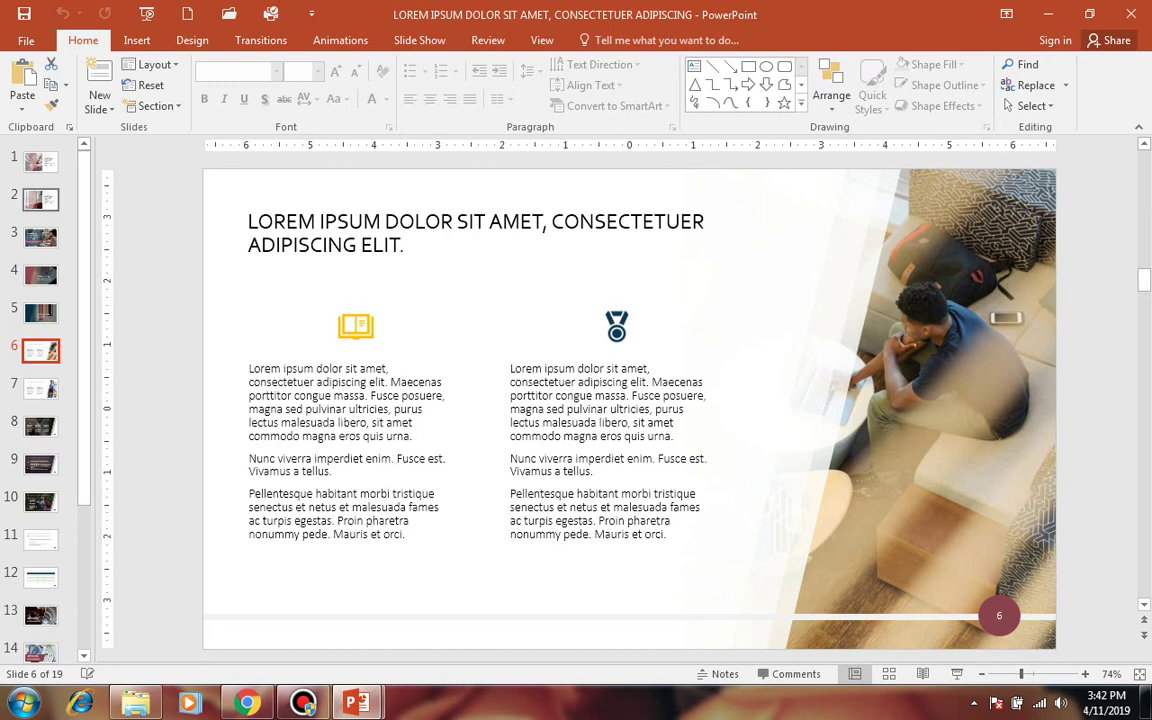
{"action": "key", "text": "Home"}
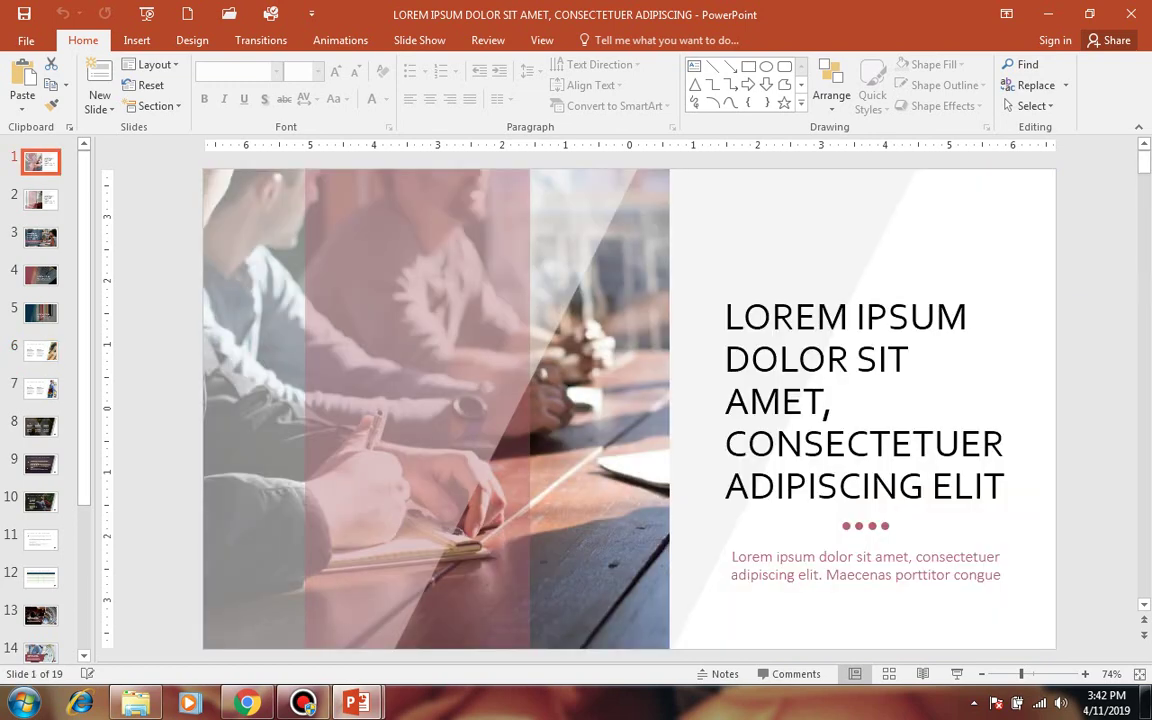
- Try the Office, Facet and Ion Boardroom themes, then apply the red-and-orange theme
{"action": "left_click", "coordinate": [192, 40]}
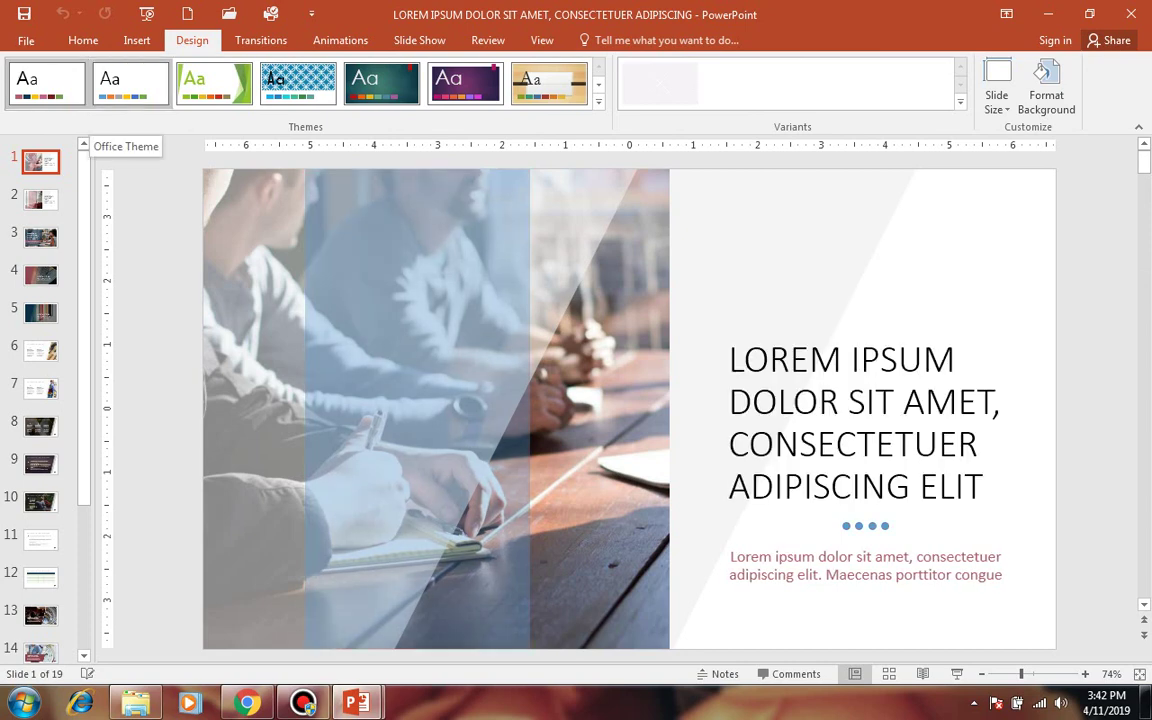
{"action": "left_click", "coordinate": [47, 82]}
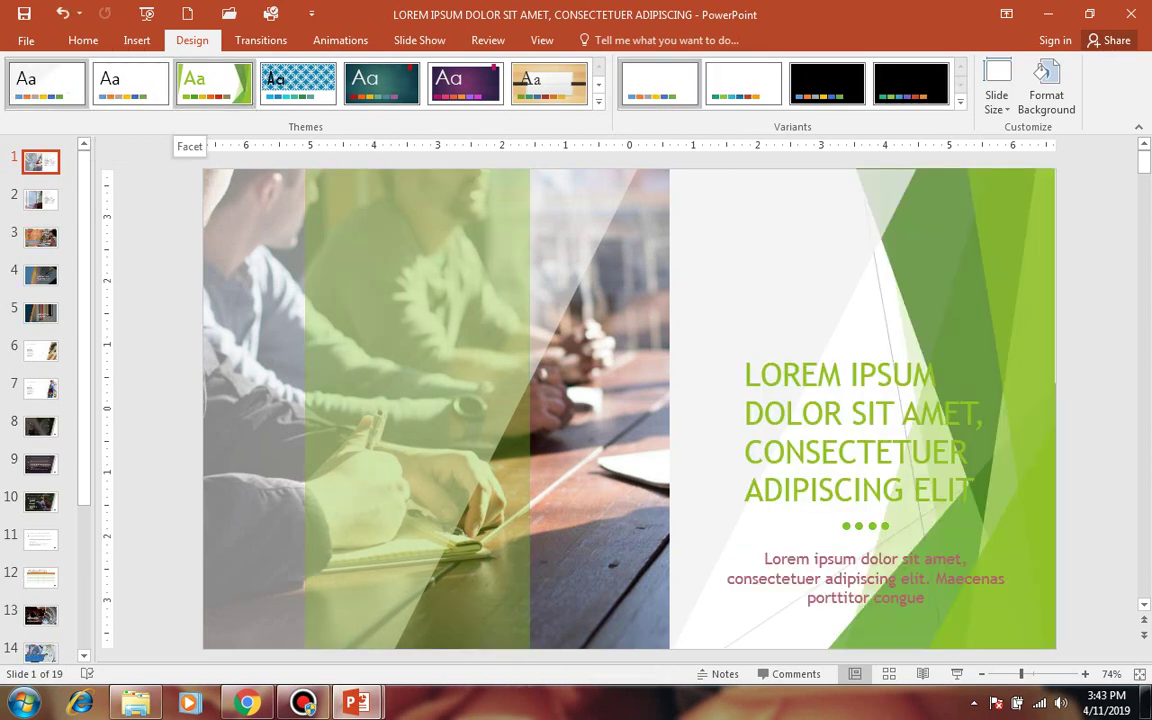
{"action": "left_click", "coordinate": [214, 82]}
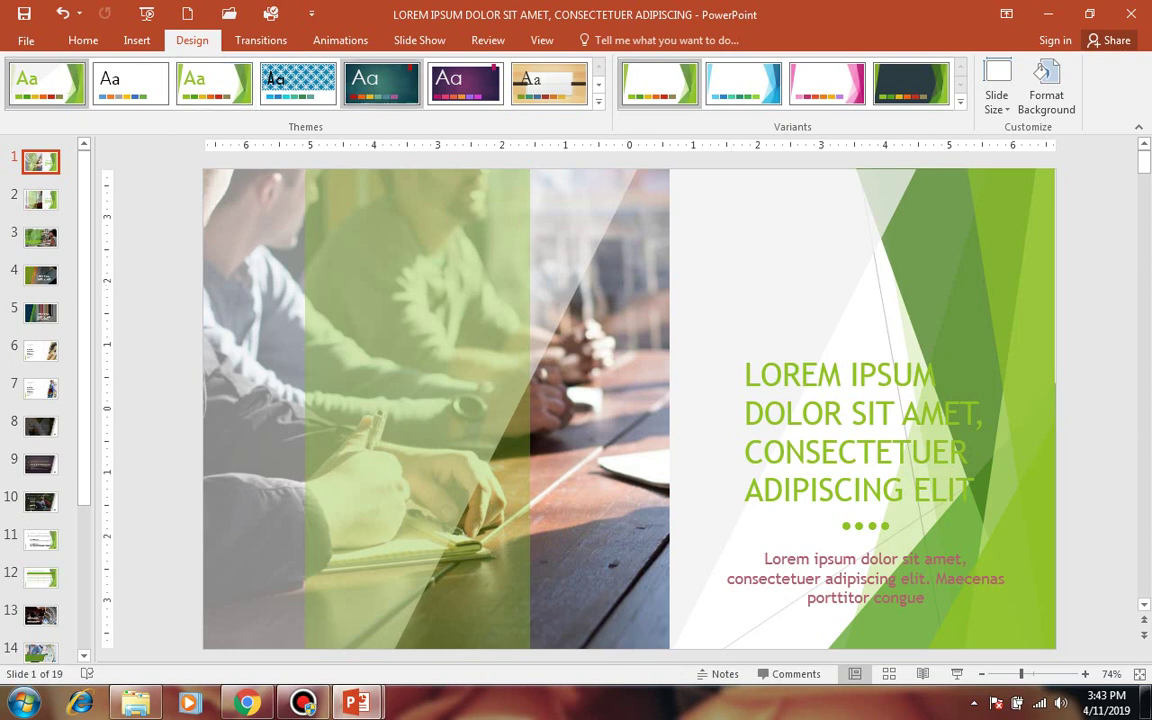
{"action": "left_click", "coordinate": [440, 85]}
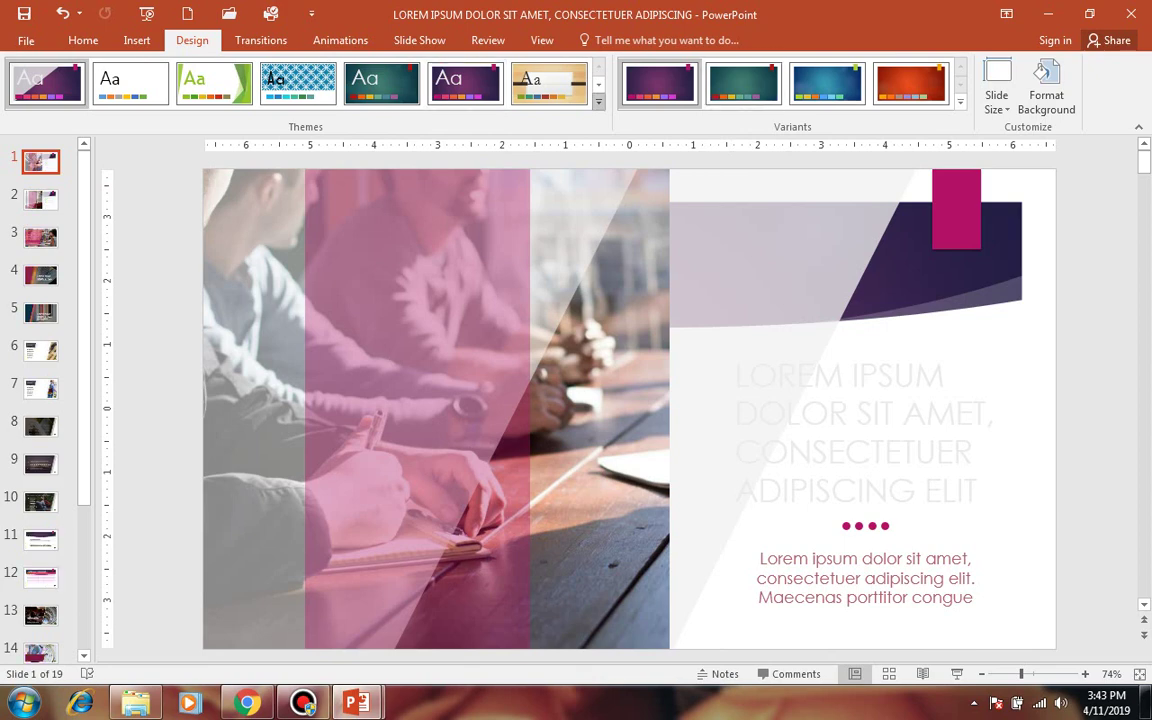
{"action": "left_click", "coordinate": [598, 101]}
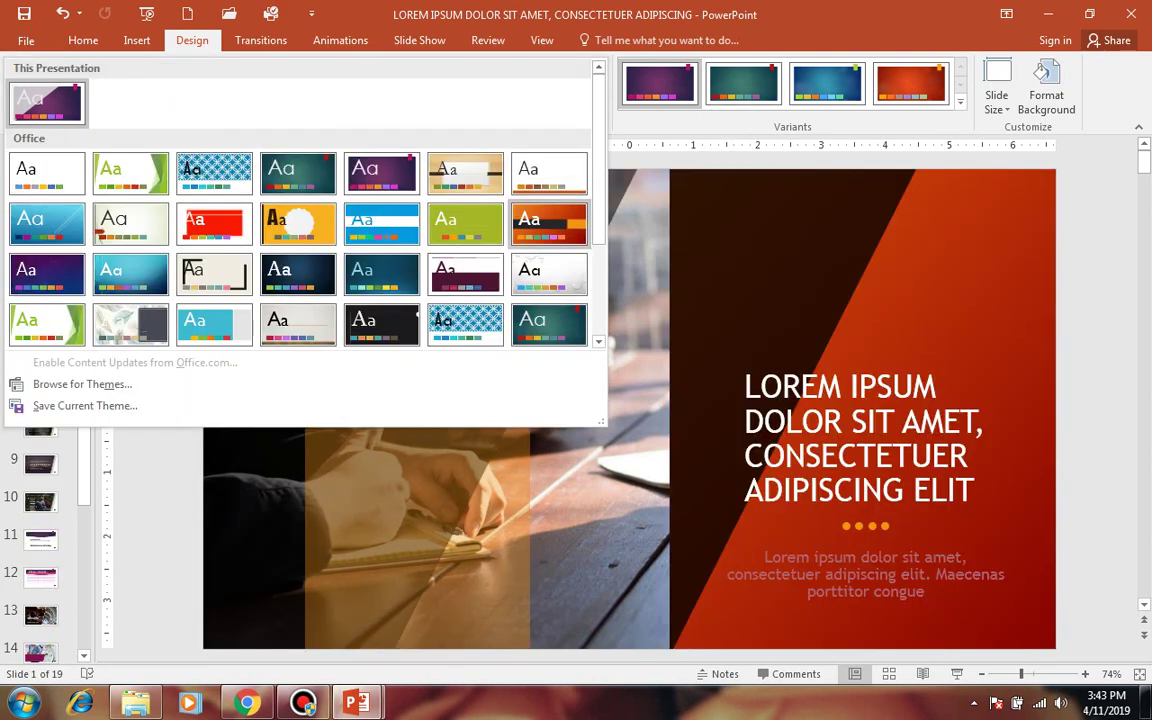
{"action": "left_click", "coordinate": [549, 221]}
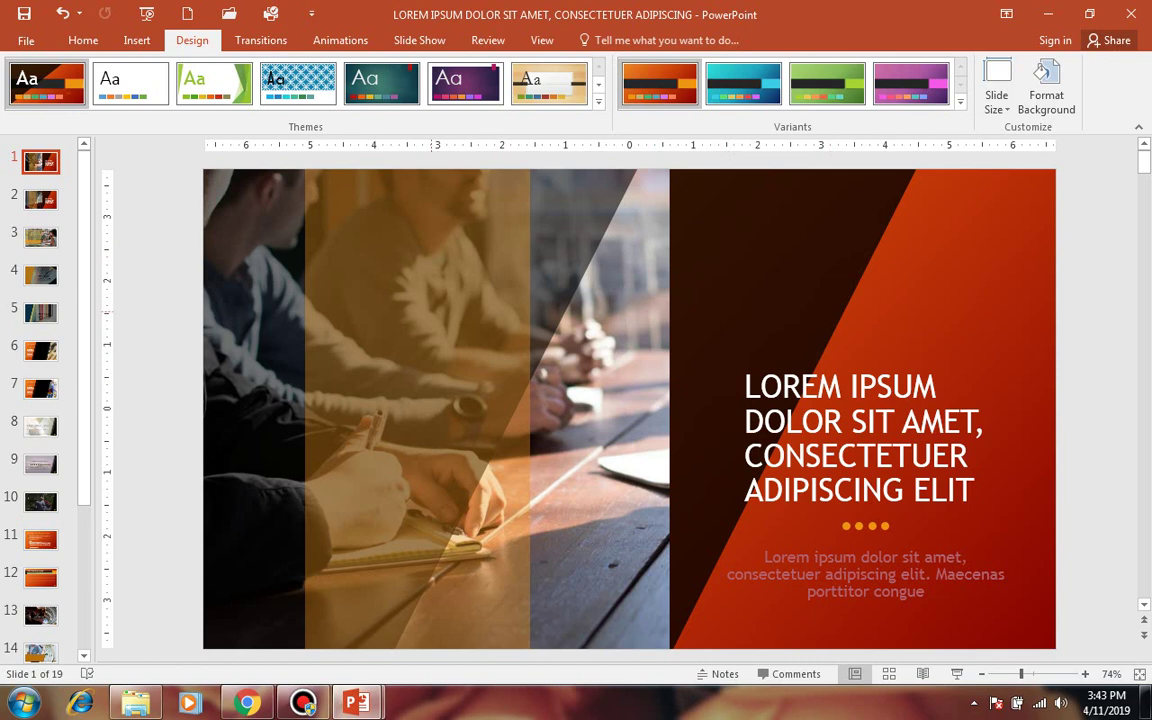
- Preview the pink, green and orange colour variants, leaving the deck on orange
{"action": "left_click", "coordinate": [437, 313]}
{"action": "key", "text": "Escape"}
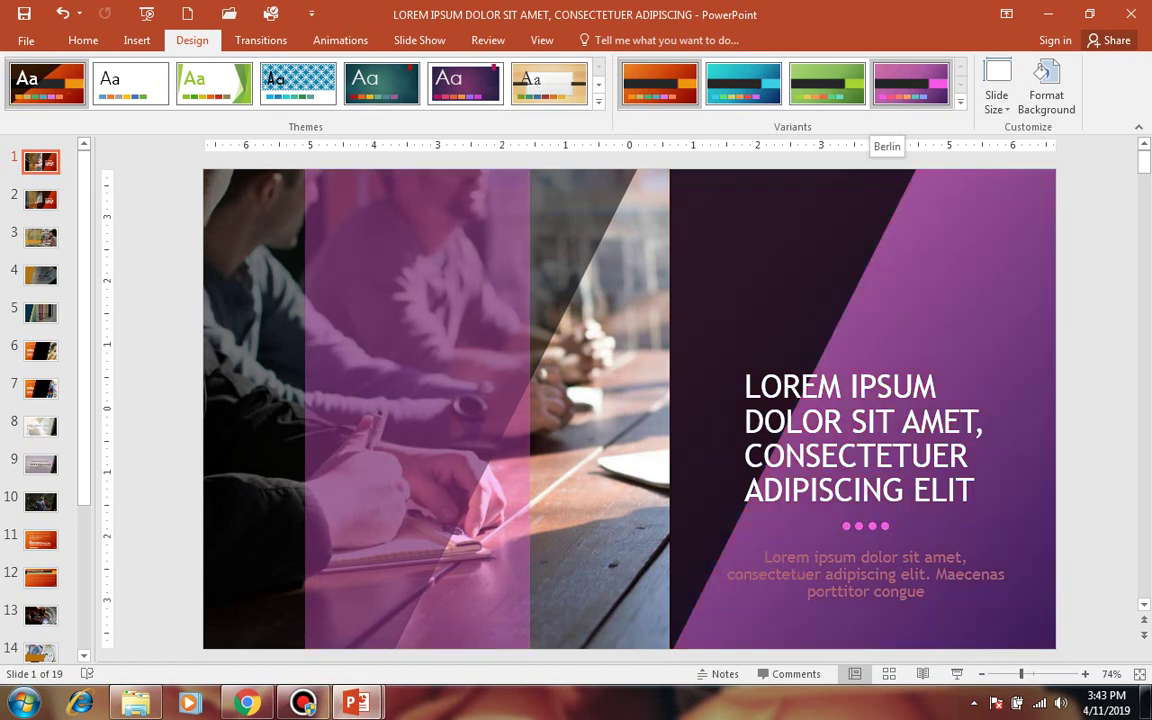
{"action": "left_click", "coordinate": [905, 85]}
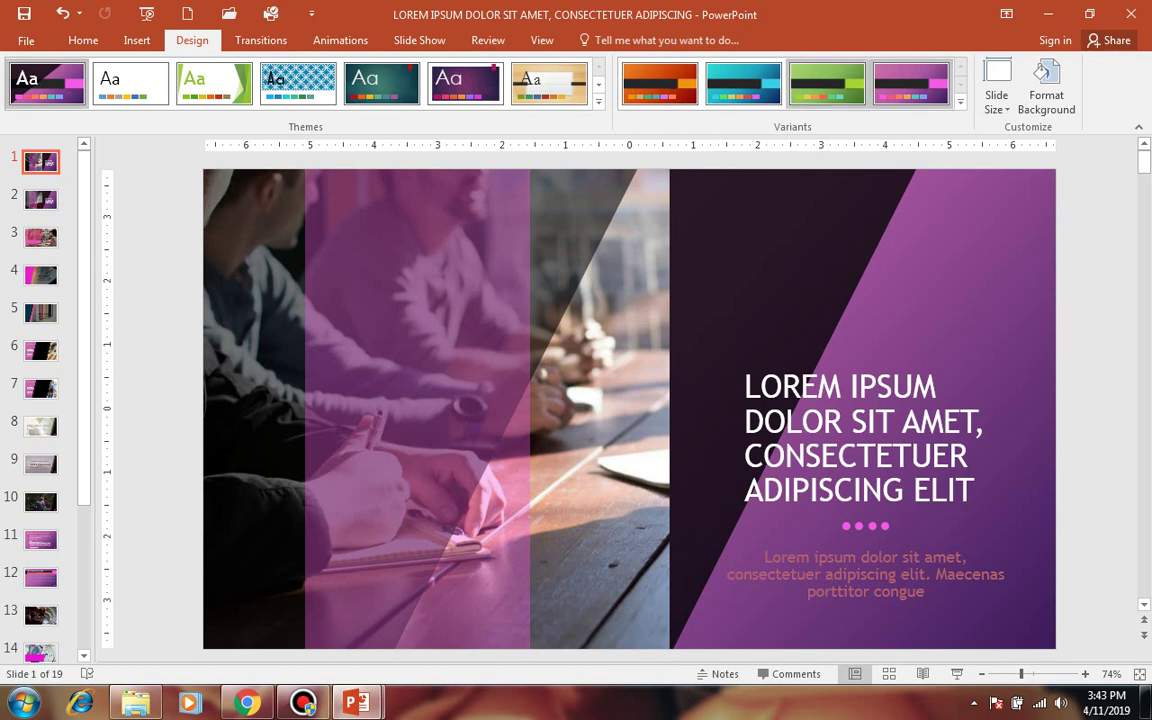
{"action": "left_click", "coordinate": [827, 83]}
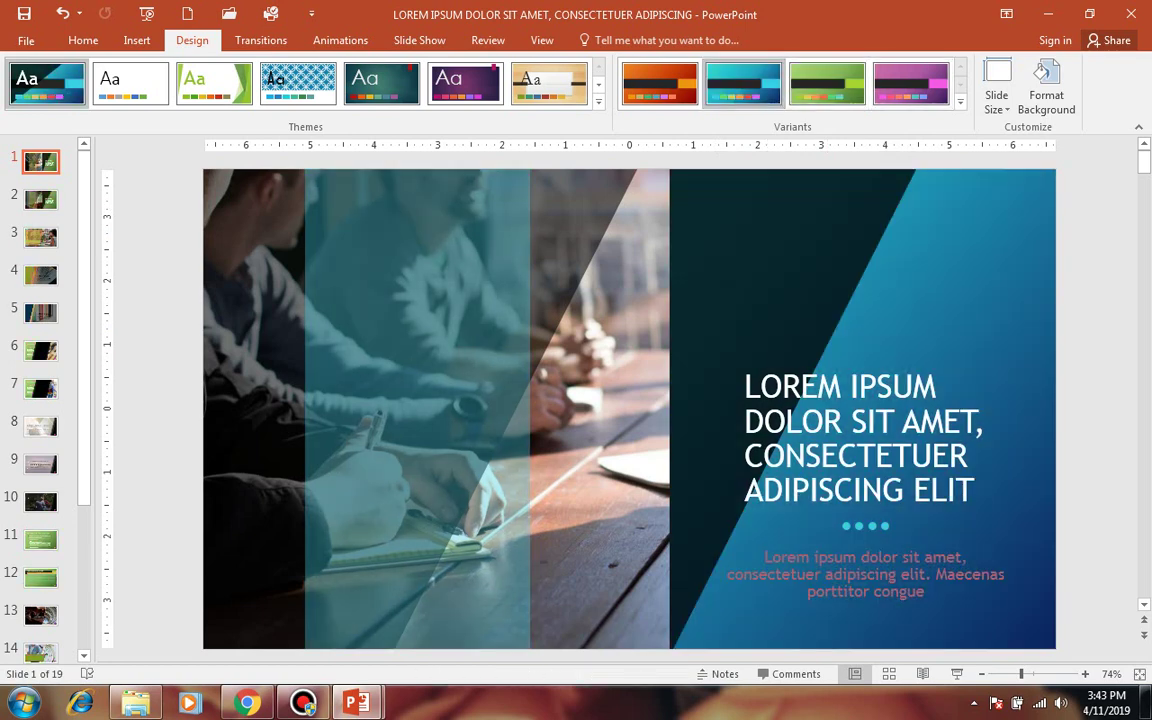
{"action": "left_click", "coordinate": [660, 83]}
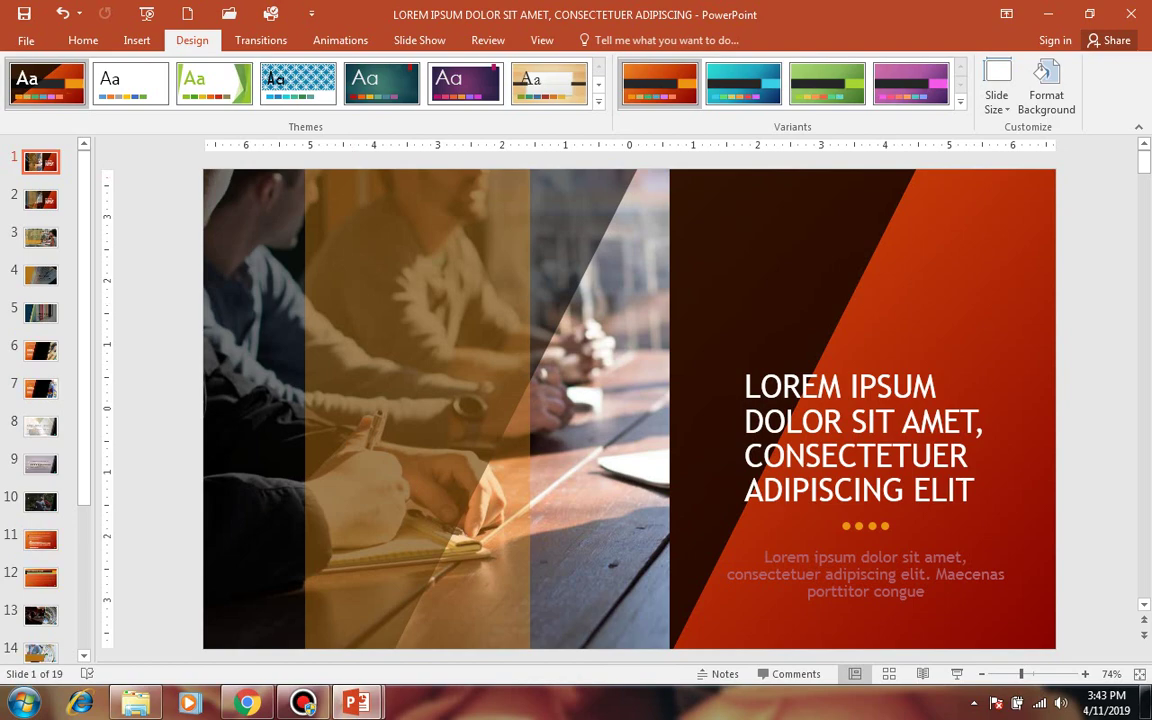
{"action": "left_click", "coordinate": [598, 101]}
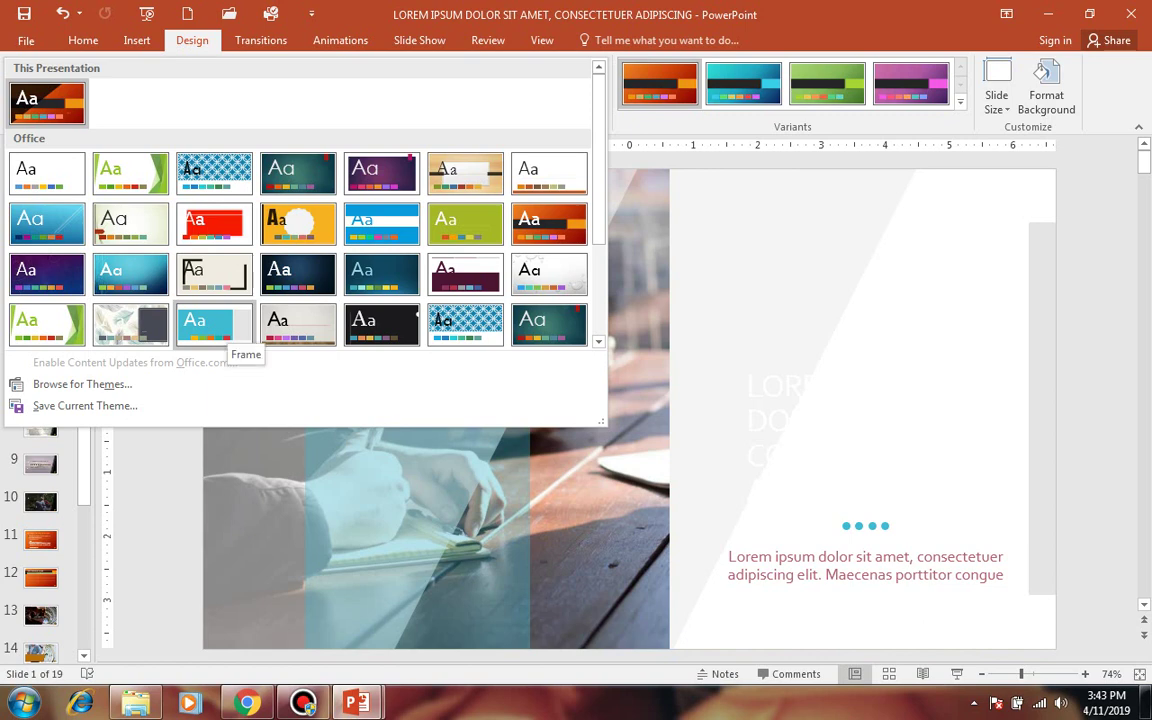
- Apply the Frame theme and select all of slide 1's title text
{"action": "left_click", "coordinate": [214, 326]}
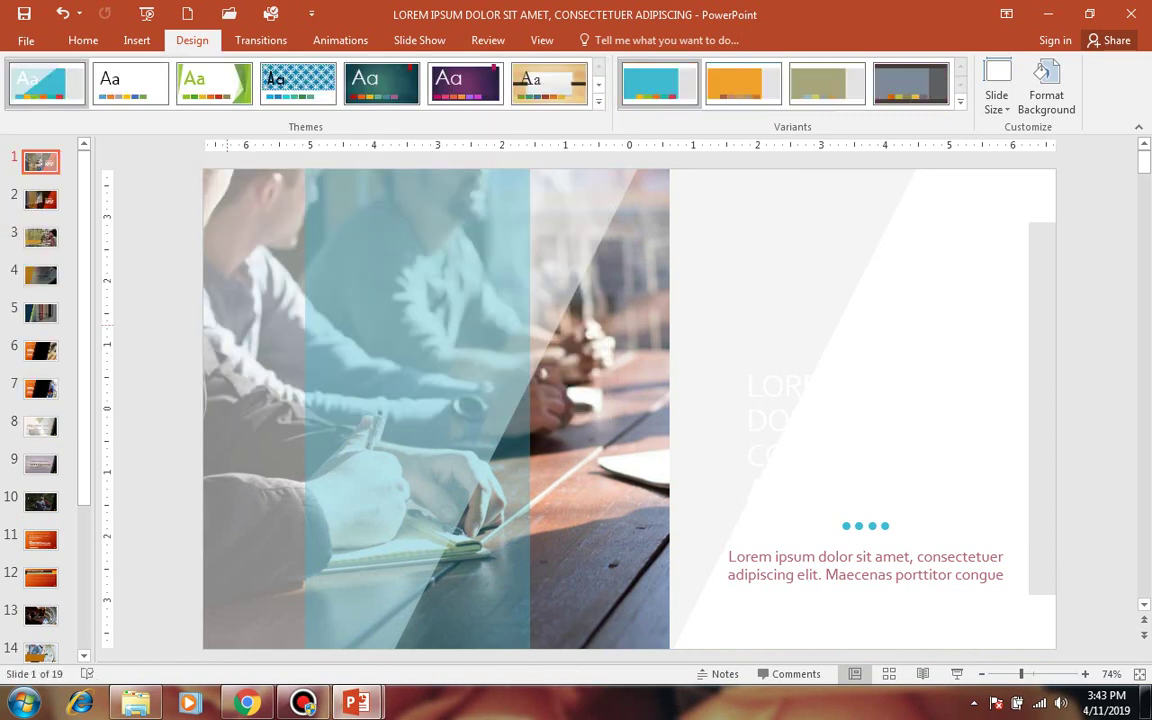
{"action": "left_click", "coordinate": [789, 378]}
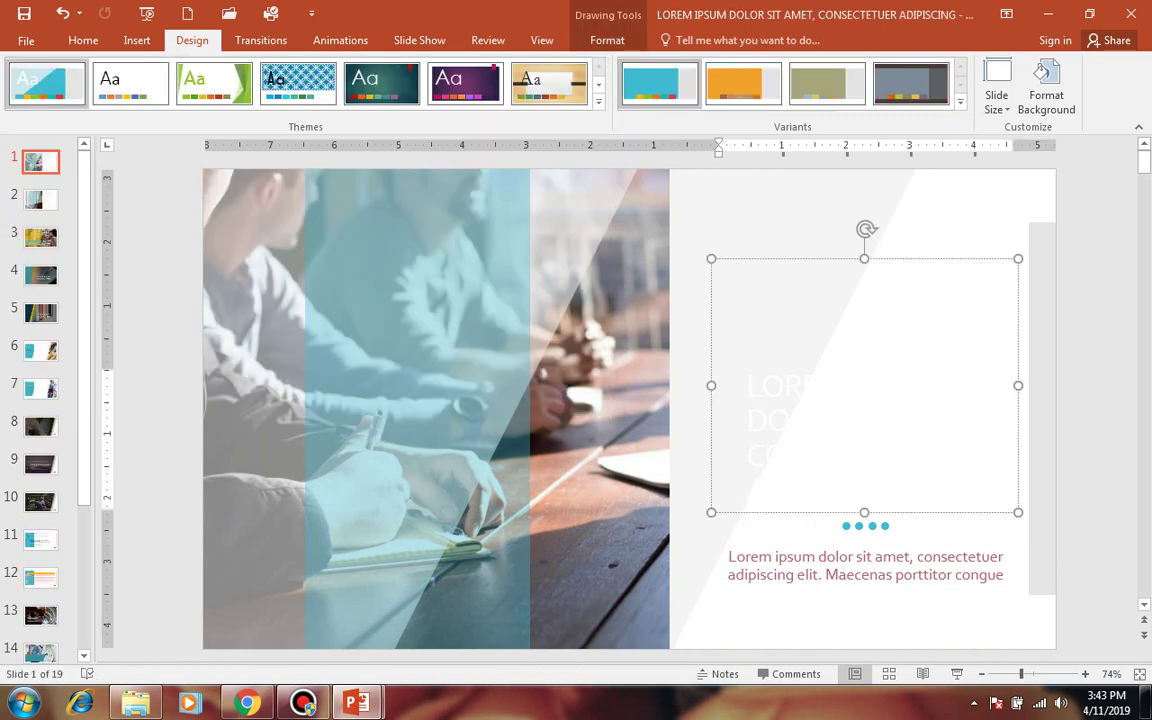
{"action": "key", "text": "ctrl+a"}
{"action": "key", "text": "shift+Down"}
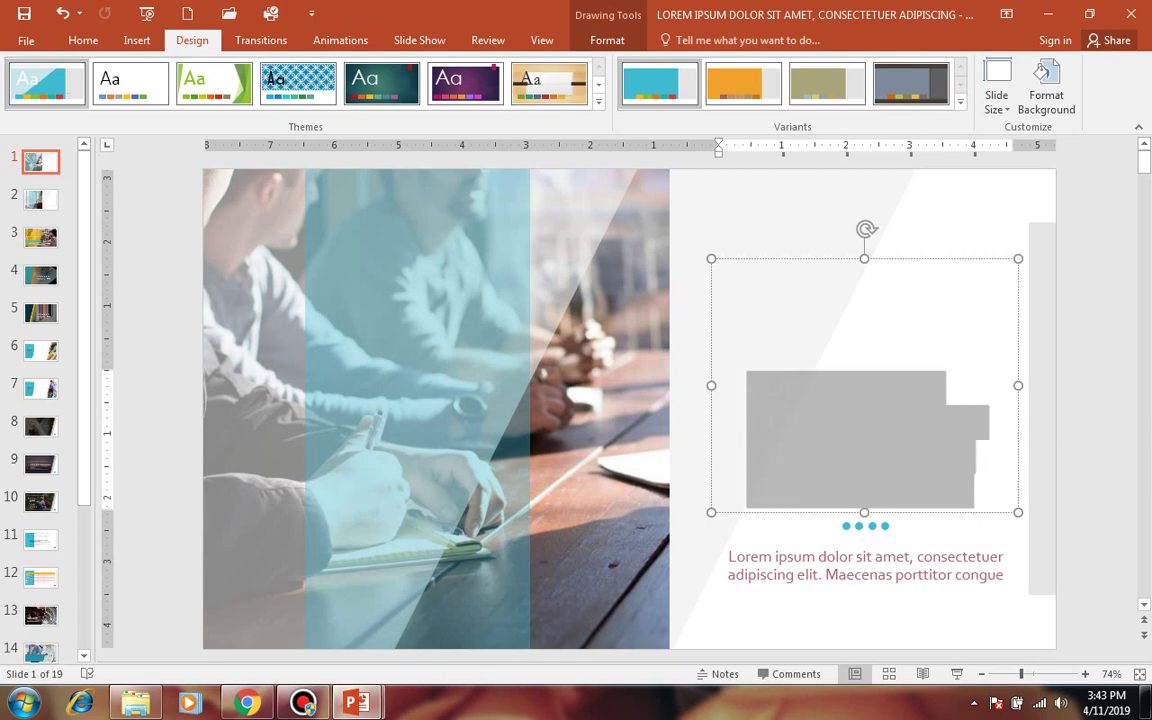
- Colour the selected title text standard Red
{"action": "left_click", "coordinate": [83, 40]}
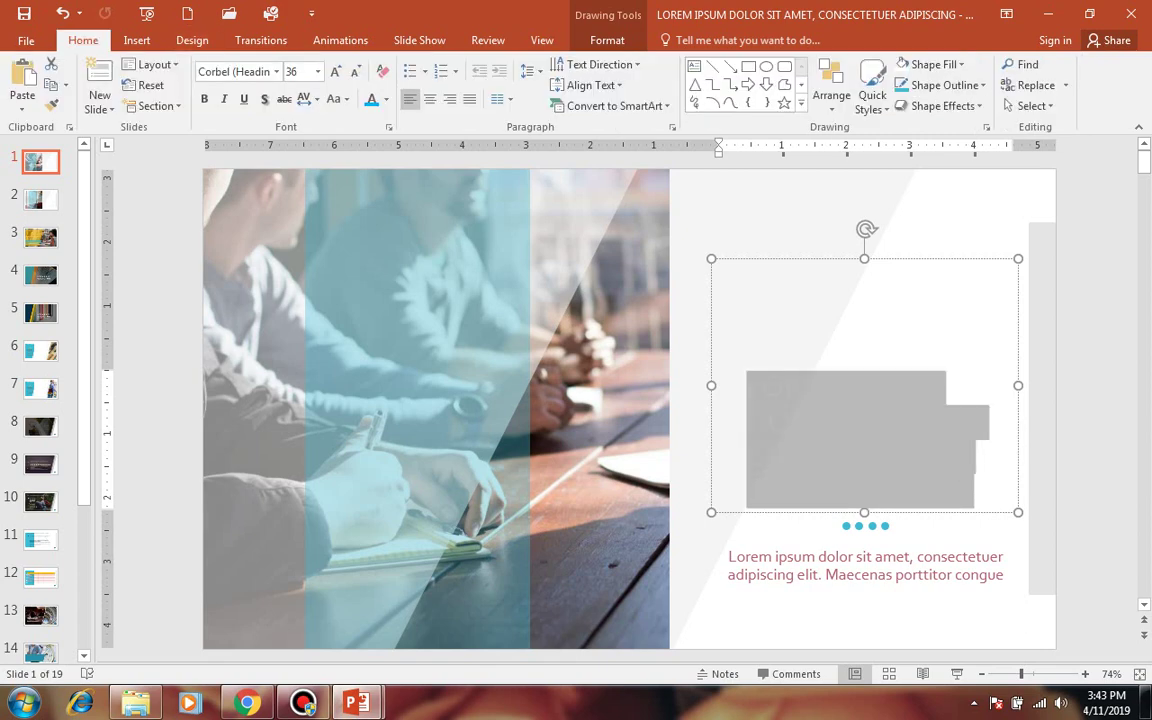
{"action": "left_click", "coordinate": [386, 99]}
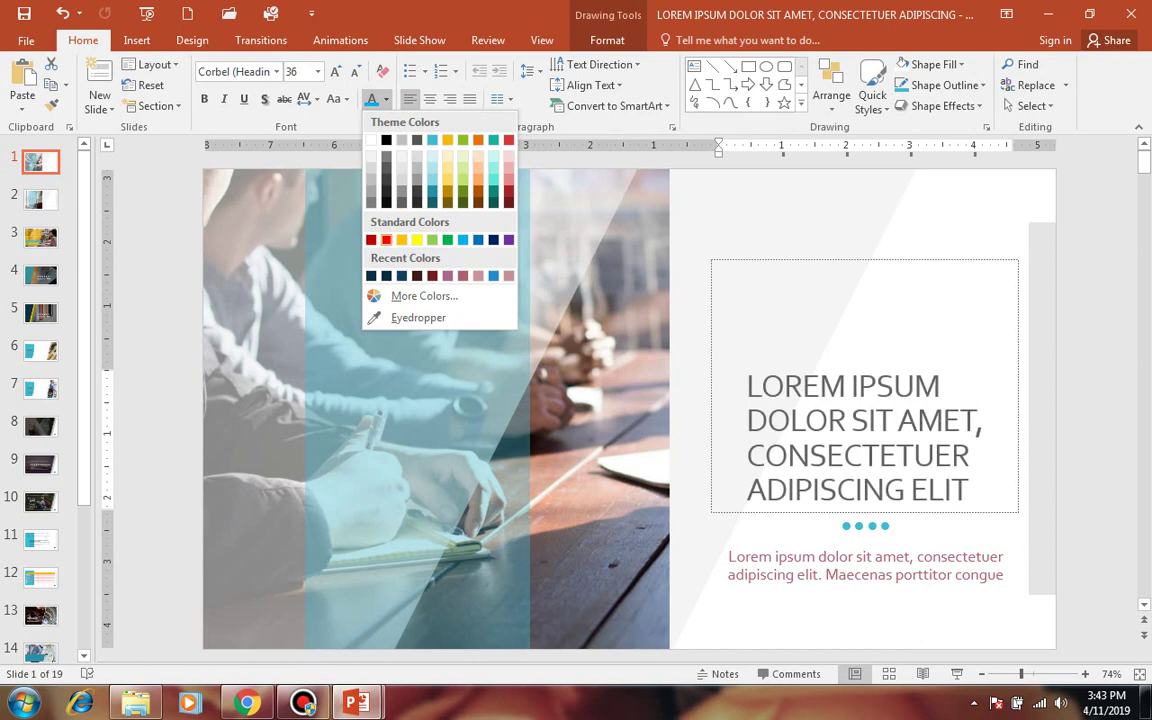
{"action": "left_click", "coordinate": [386, 240]}
{"action": "key", "text": "Escape"}
{"action": "key", "text": "Escape"}
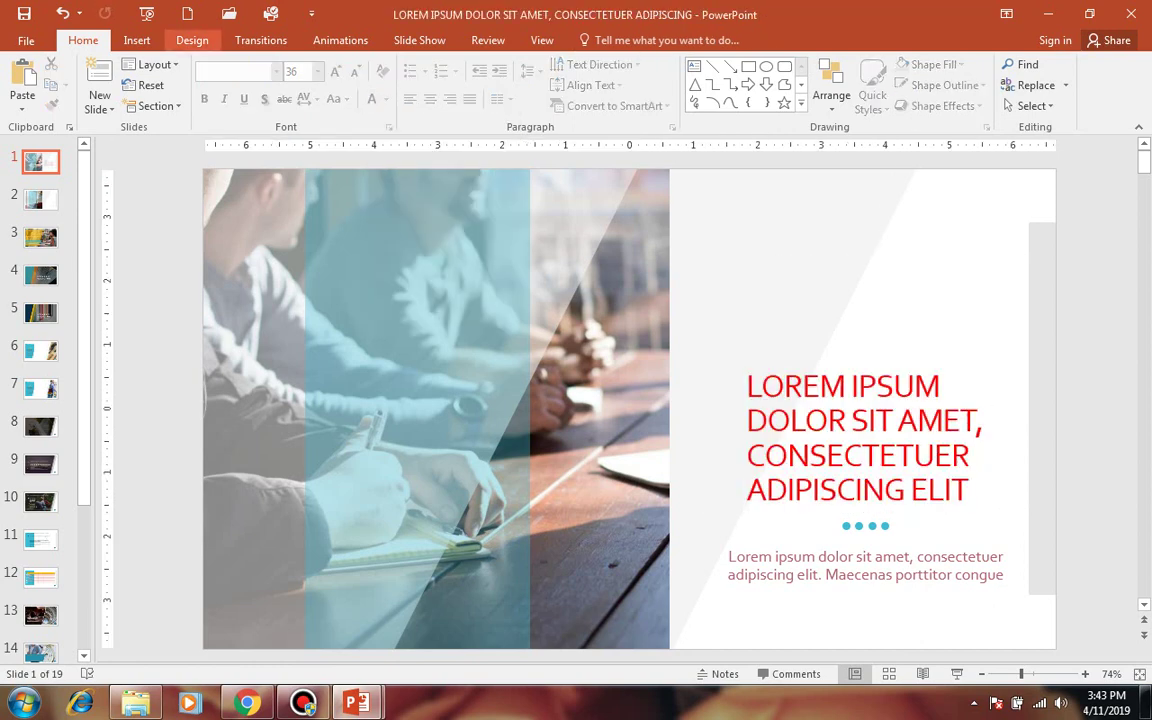
{"action": "left_click", "coordinate": [192, 40]}
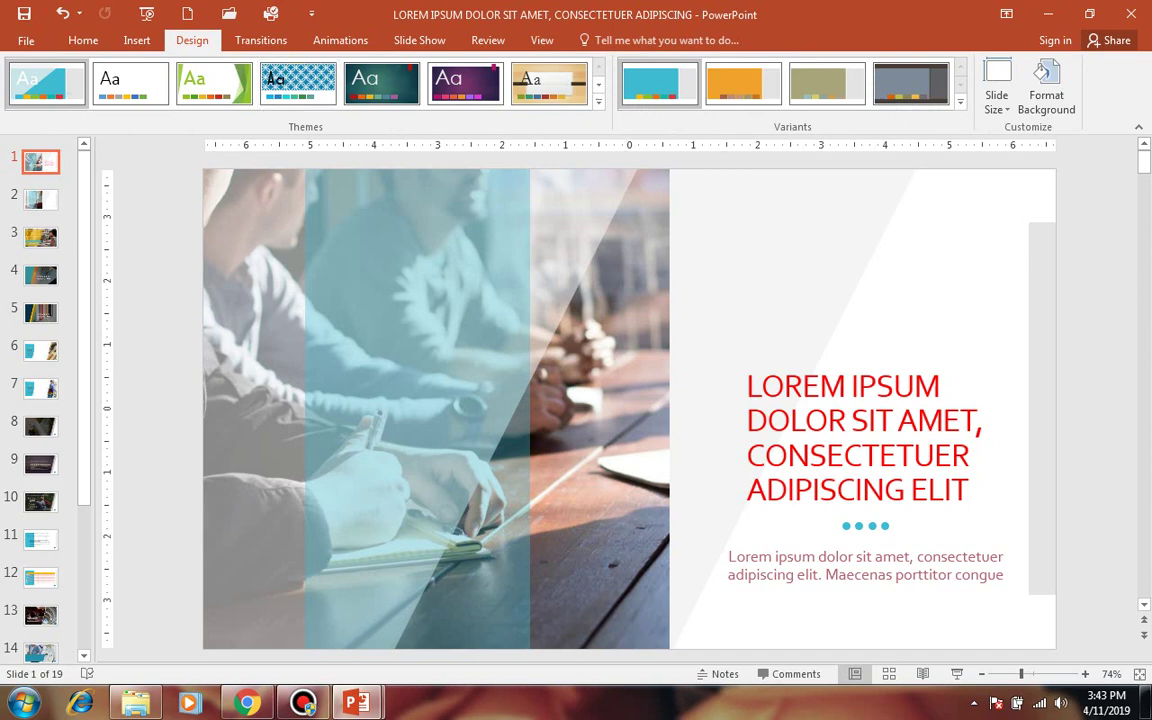
- Show slide 6 and apply the pale palm-leaf Feathered theme to the deck
{"action": "left_click", "coordinate": [598, 101]}
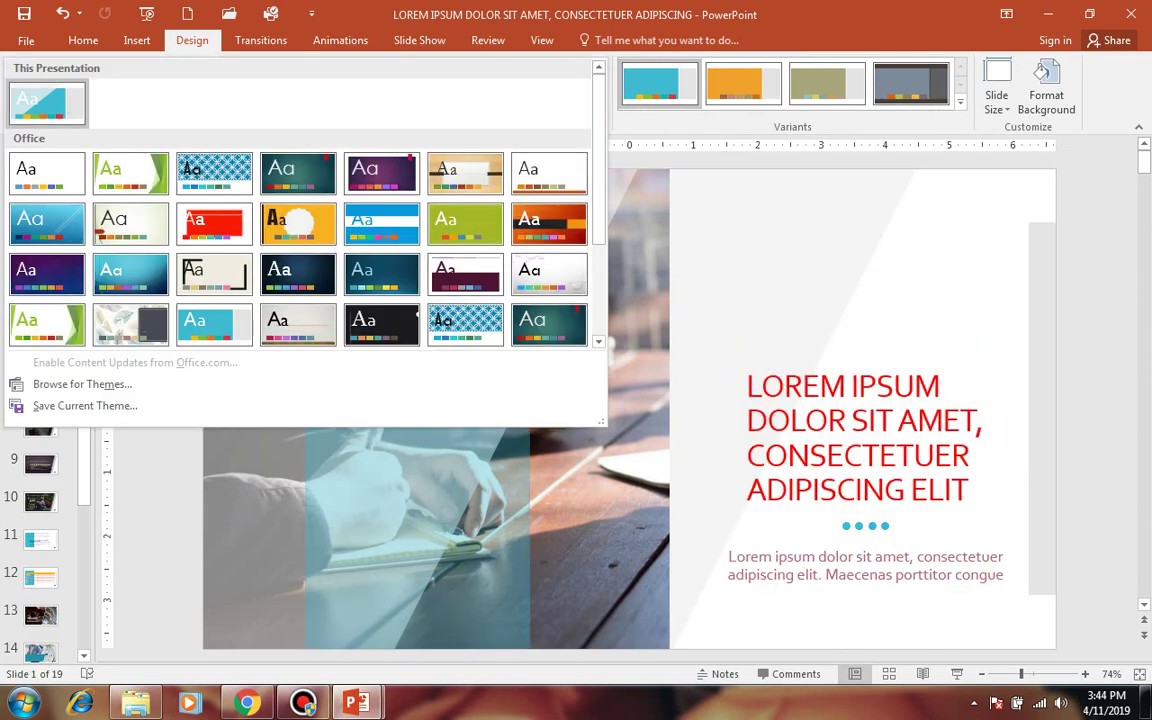
{"action": "left_click", "coordinate": [465, 328]}
{"action": "left_click", "coordinate": [40, 350]}
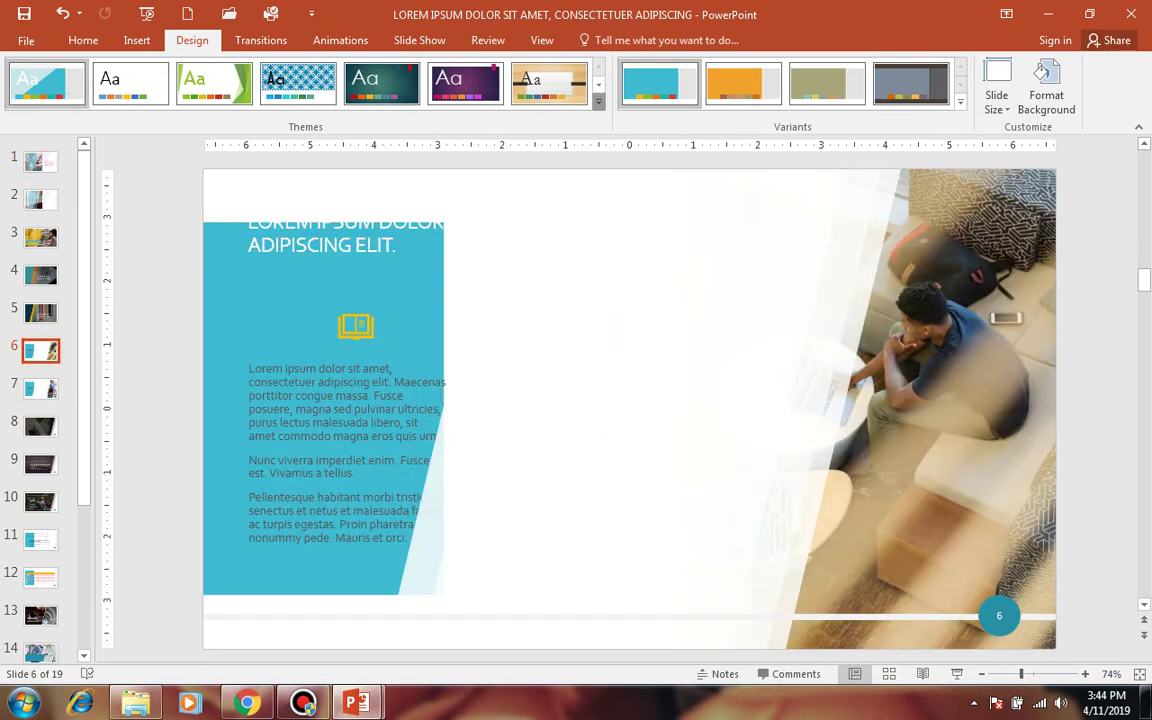
{"action": "left_click", "coordinate": [598, 101]}
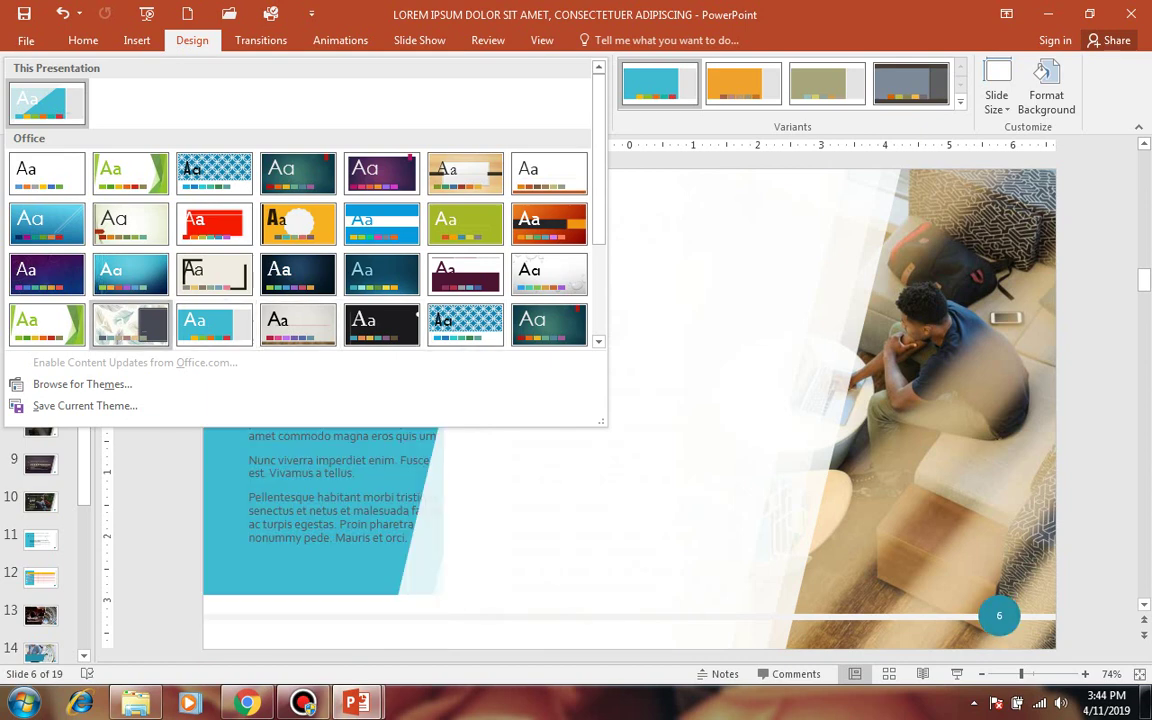
{"action": "left_click", "coordinate": [130, 322]}
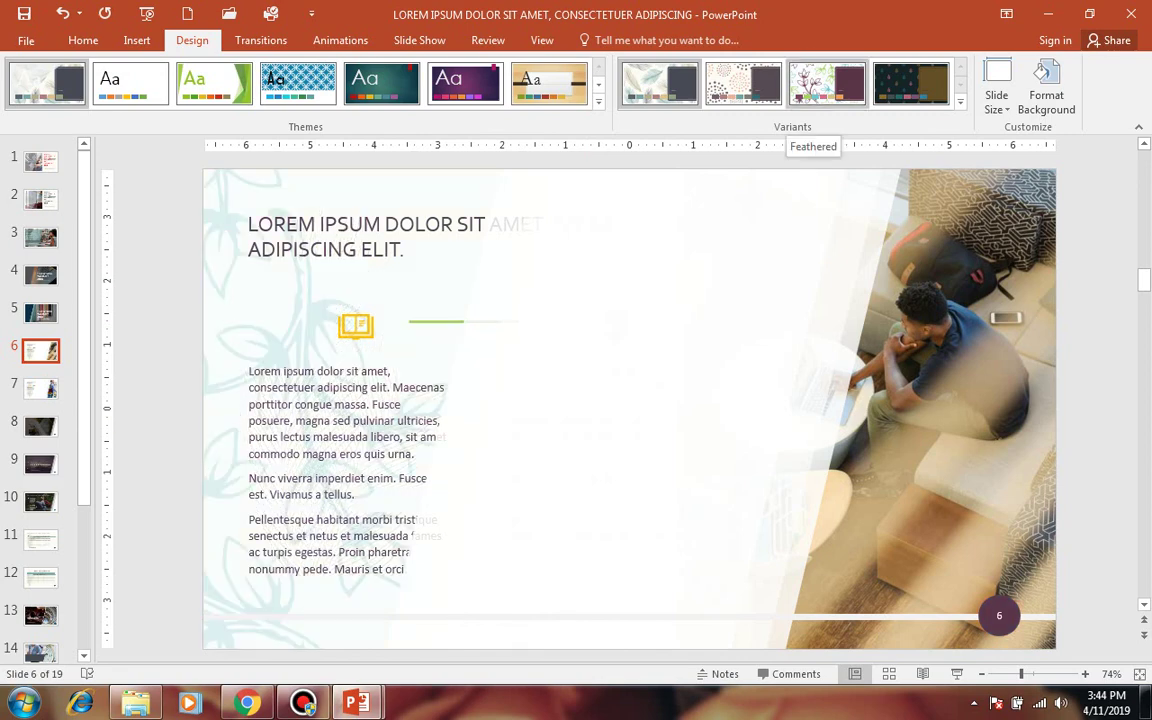
- Try the Feathered theme's variants, ending on the dark leaf-pattern one
{"action": "left_click", "coordinate": [826, 84]}
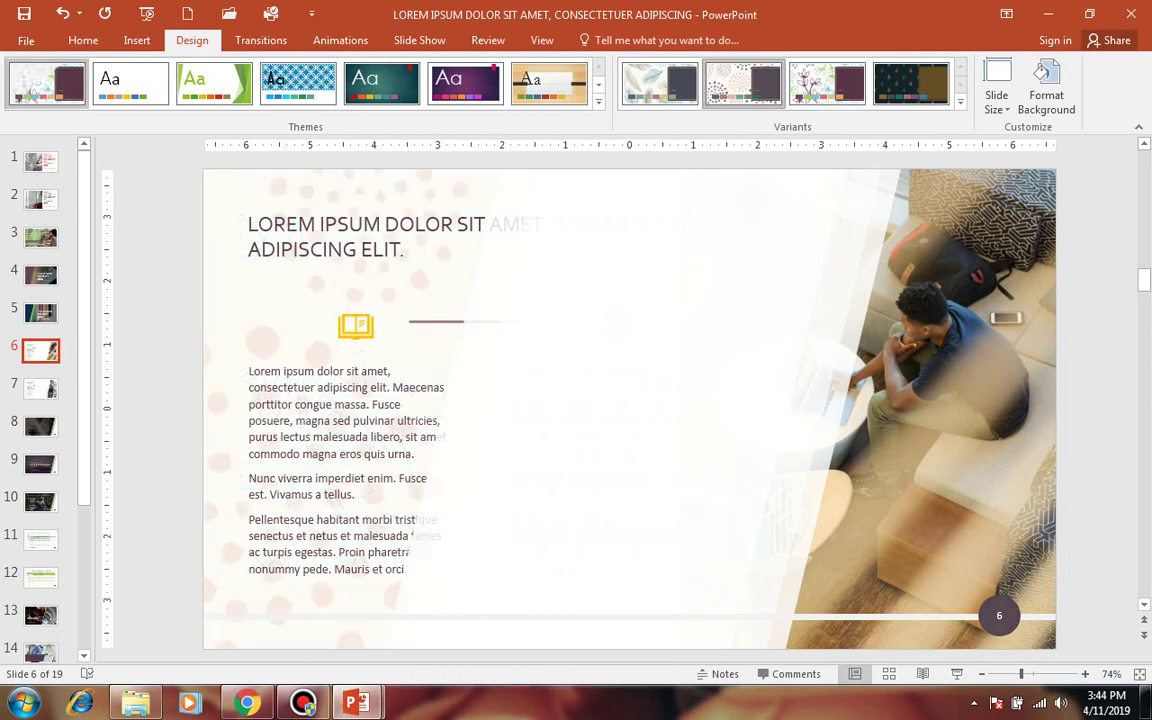
{"action": "left_click", "coordinate": [743, 84]}
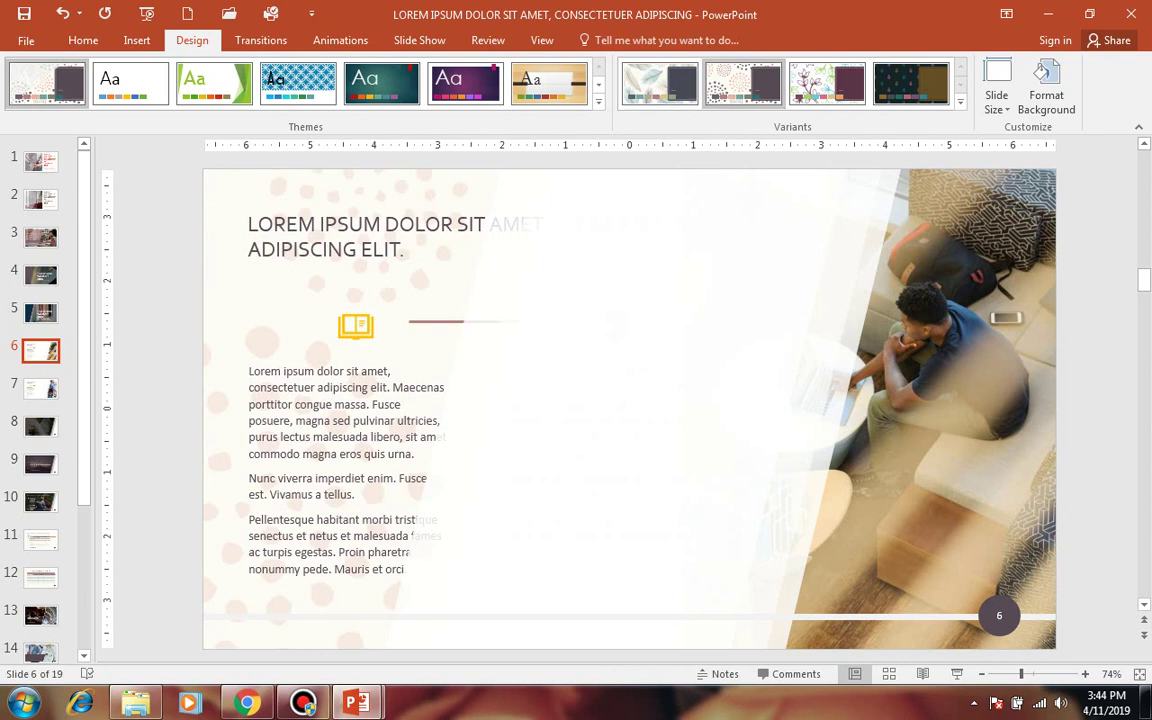
{"action": "left_click", "coordinate": [659, 84]}
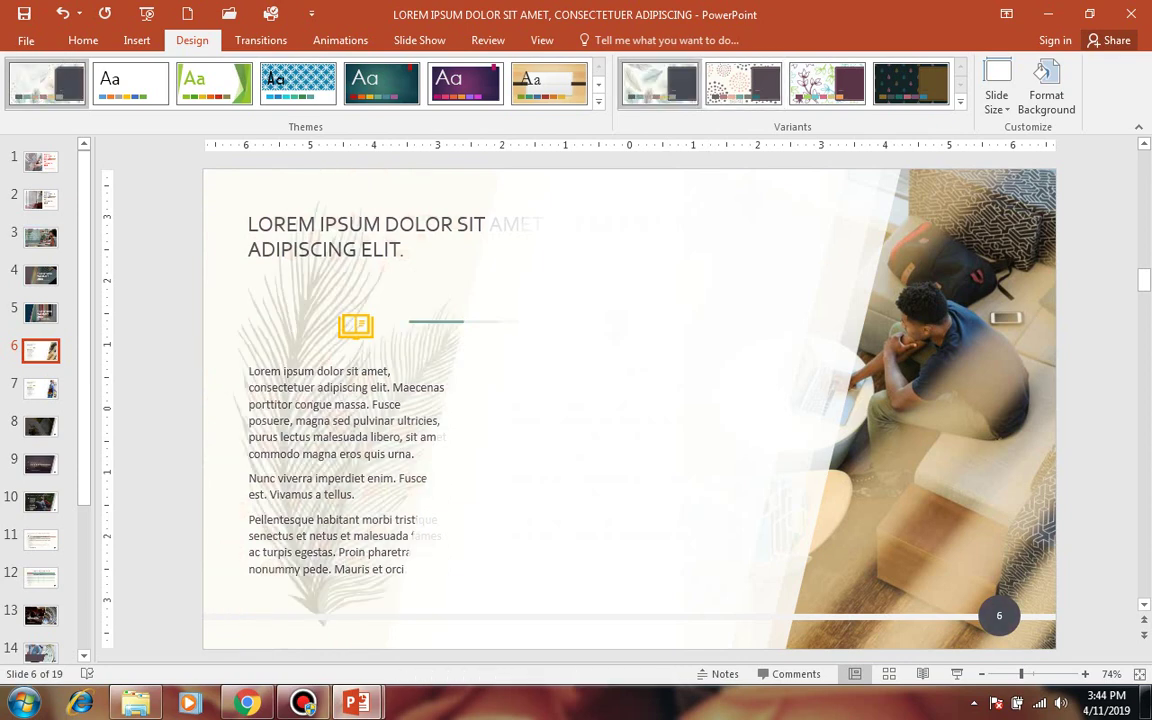
{"action": "left_click", "coordinate": [910, 84]}
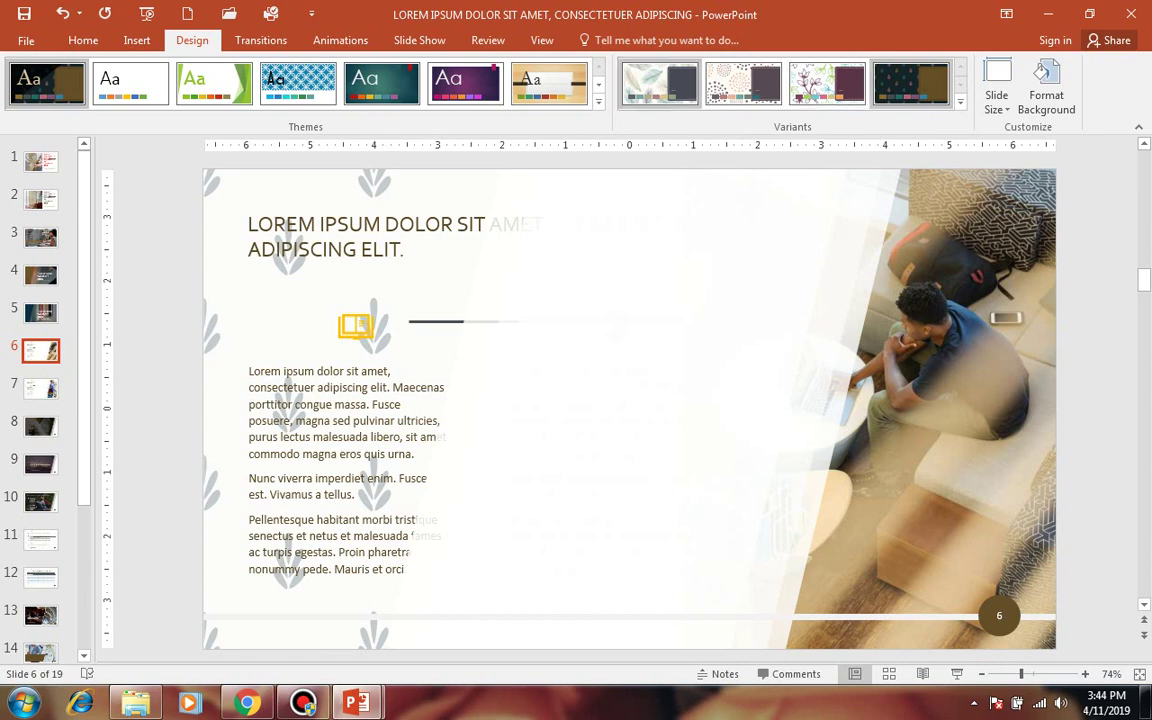
- Apply the white uppercase-text theme and choose its black colour variant
{"action": "left_click", "coordinate": [598, 101]}
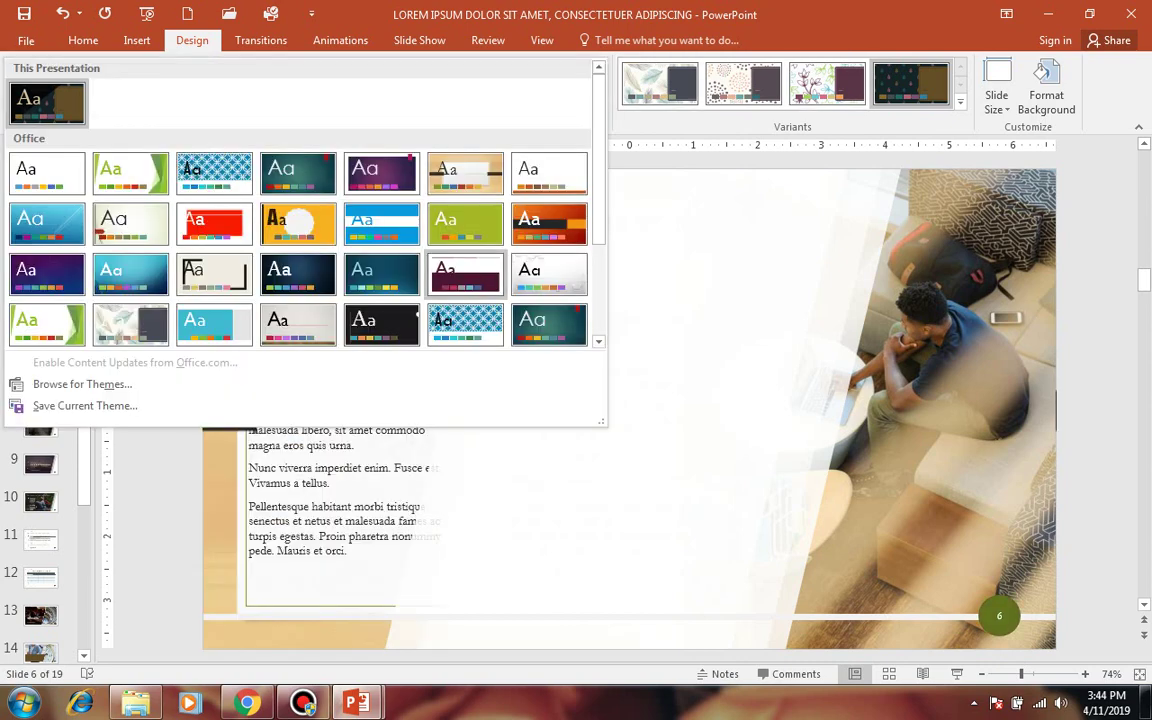
{"action": "left_click", "coordinate": [130, 320]}
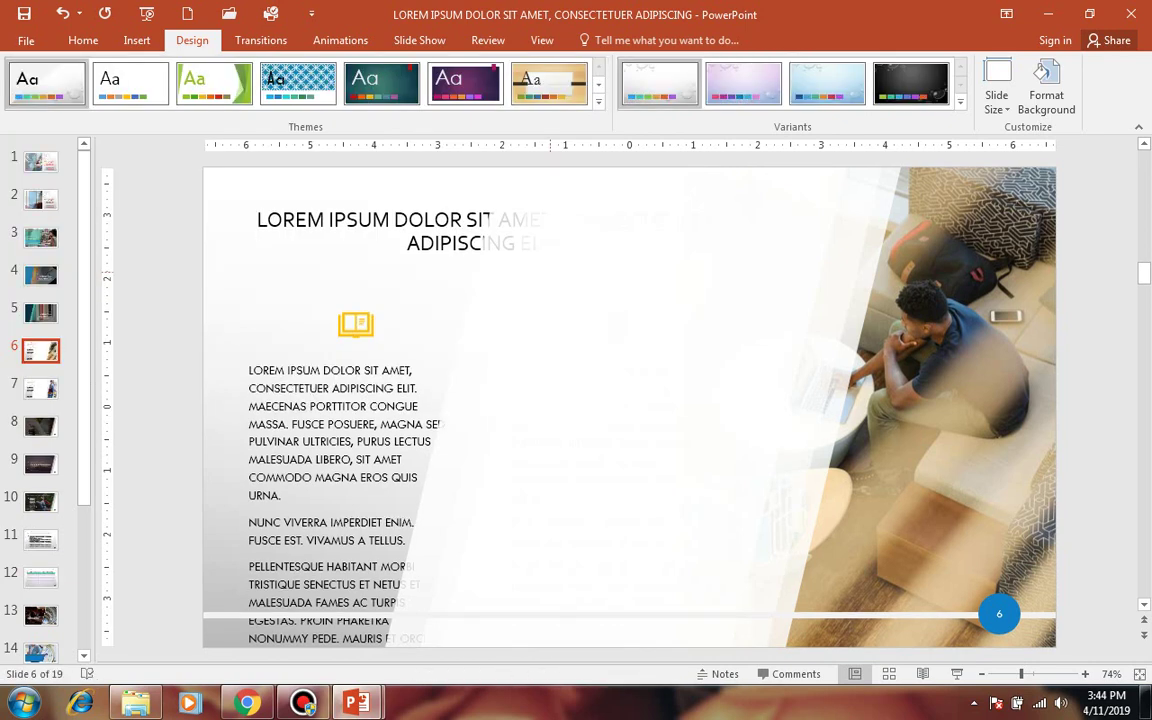
{"action": "left_click", "coordinate": [827, 83]}
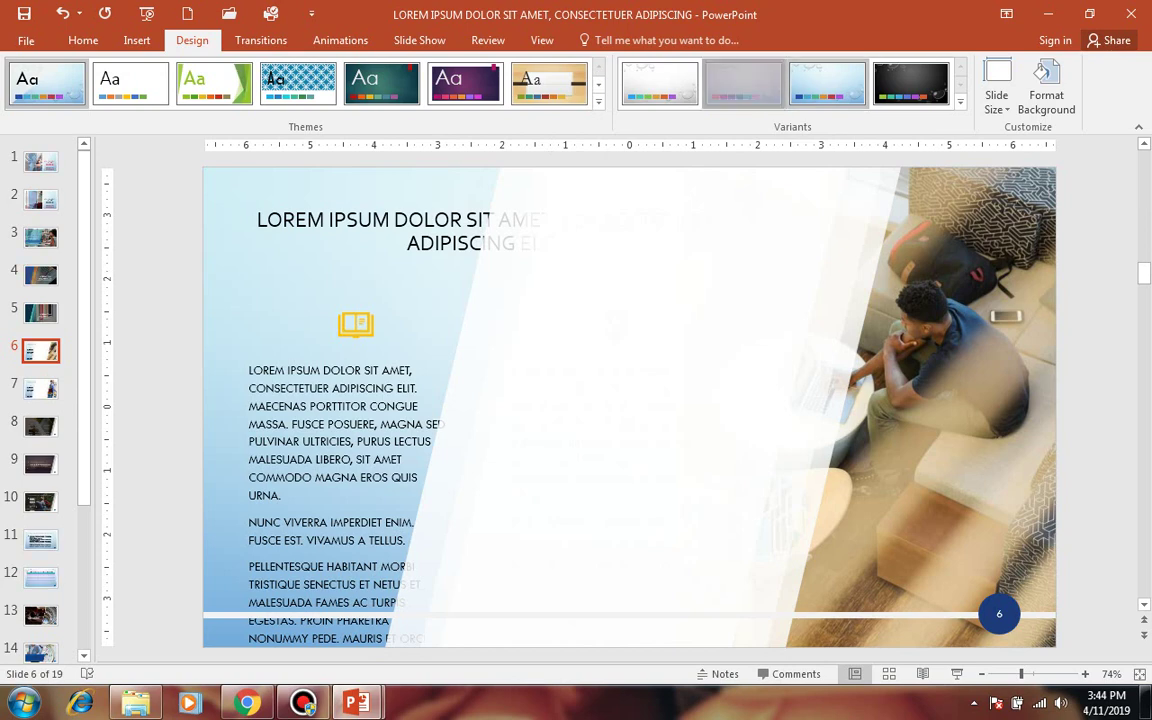
{"action": "left_click", "coordinate": [743, 83]}
{"action": "left_click", "coordinate": [660, 83]}
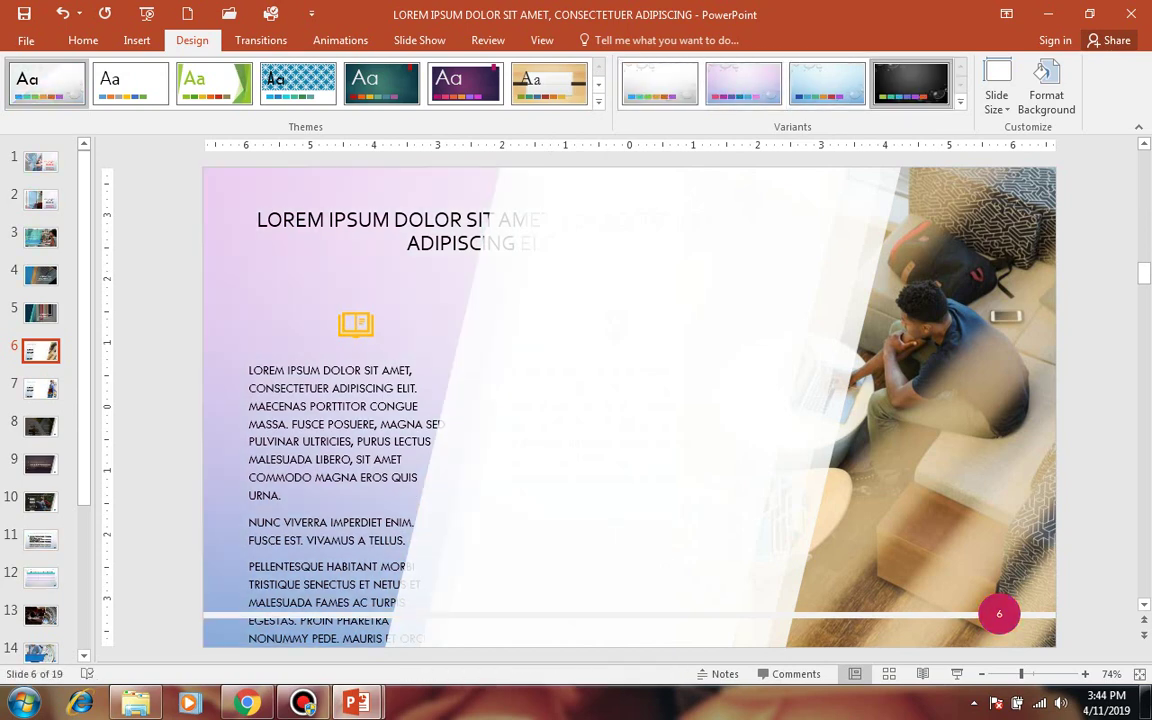
{"action": "left_click", "coordinate": [910, 83]}
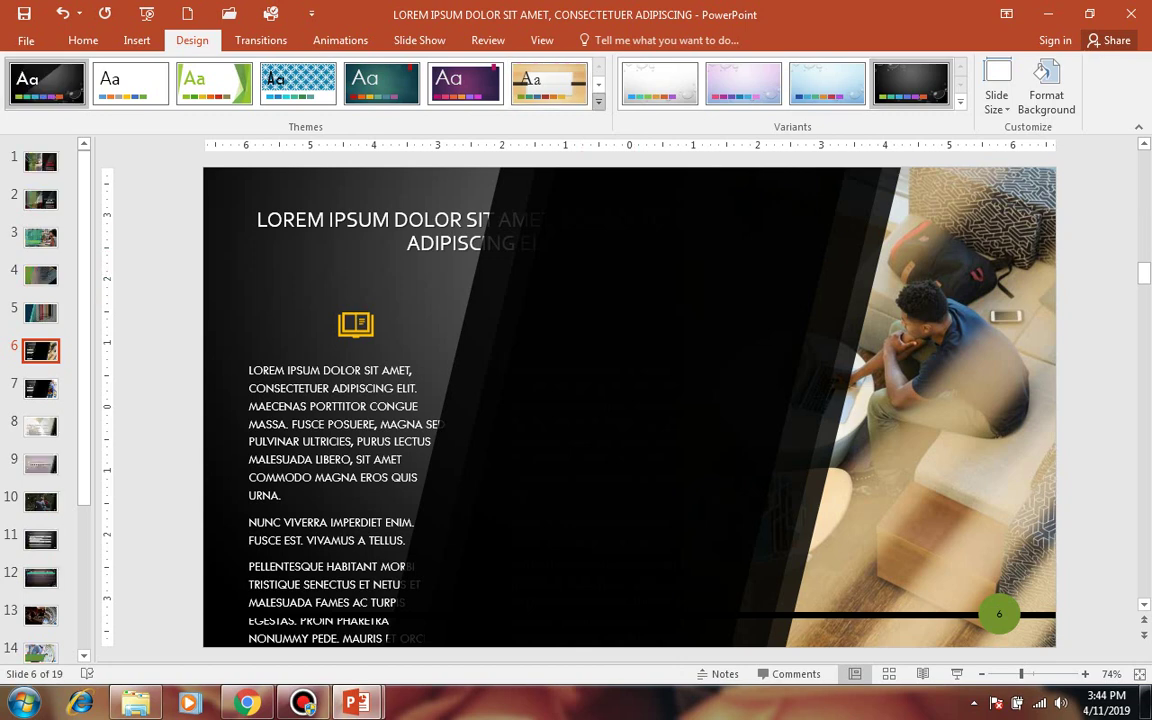
{"action": "left_click", "coordinate": [598, 101]}
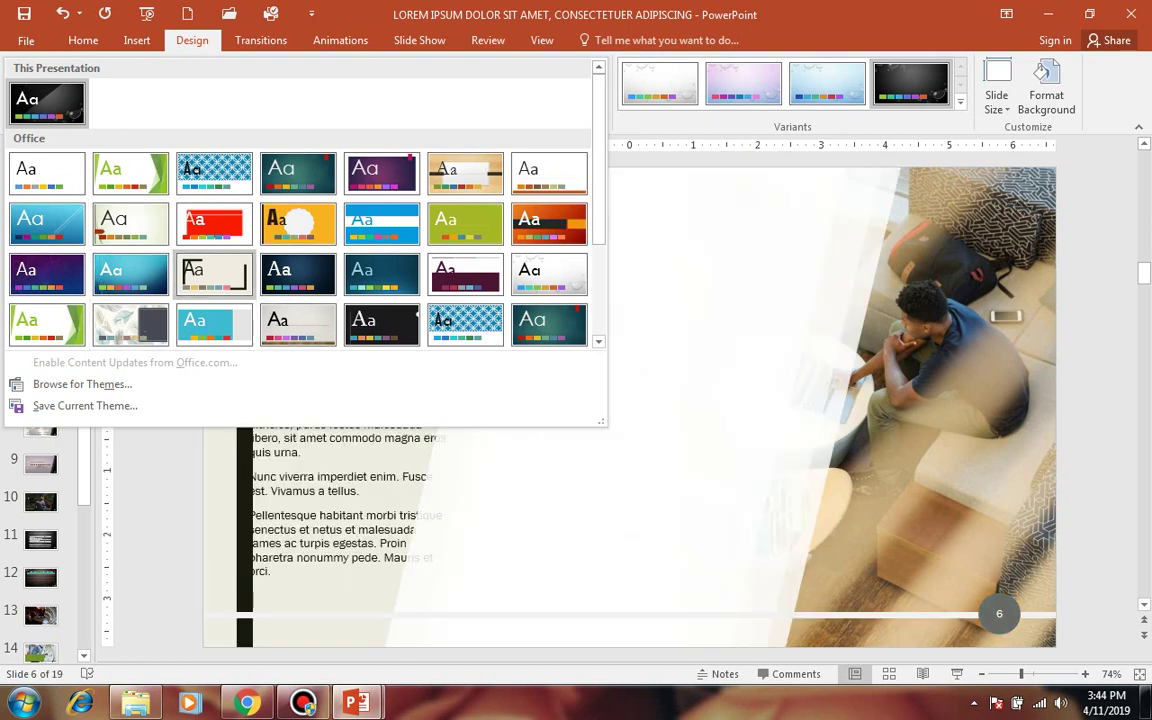
- Apply the Frame theme, try its yellow and purple variants, and settle on beige
{"action": "left_click", "coordinate": [214, 272]}
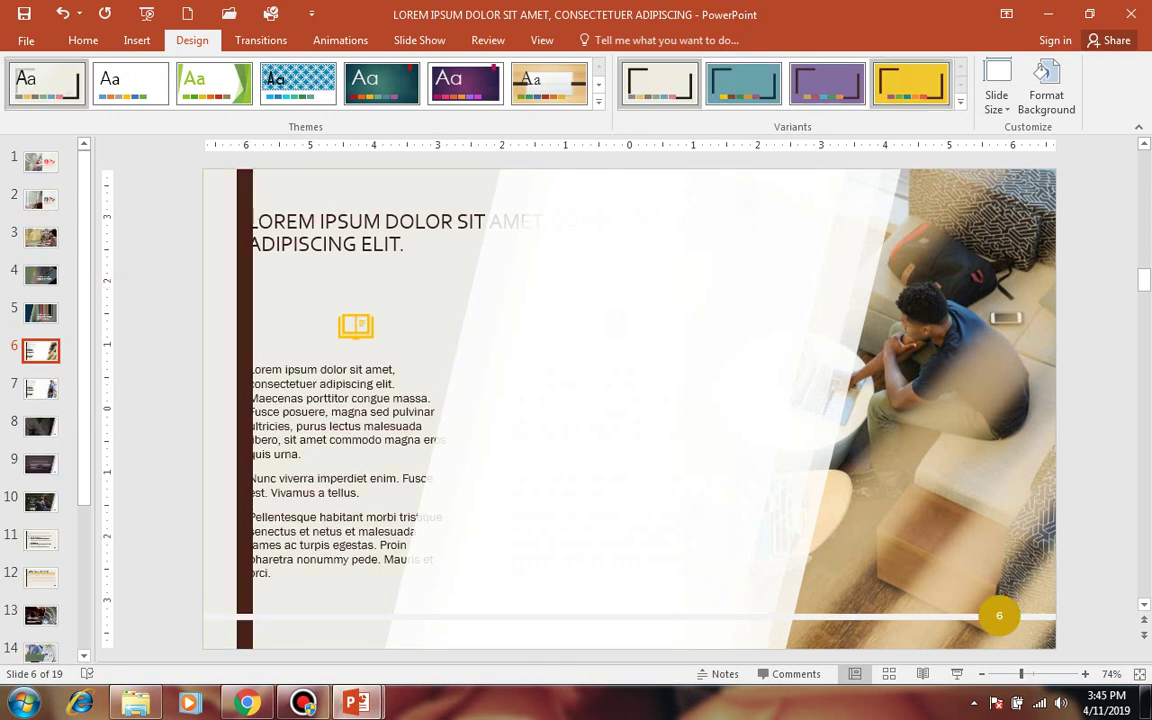
{"action": "left_click", "coordinate": [910, 83]}
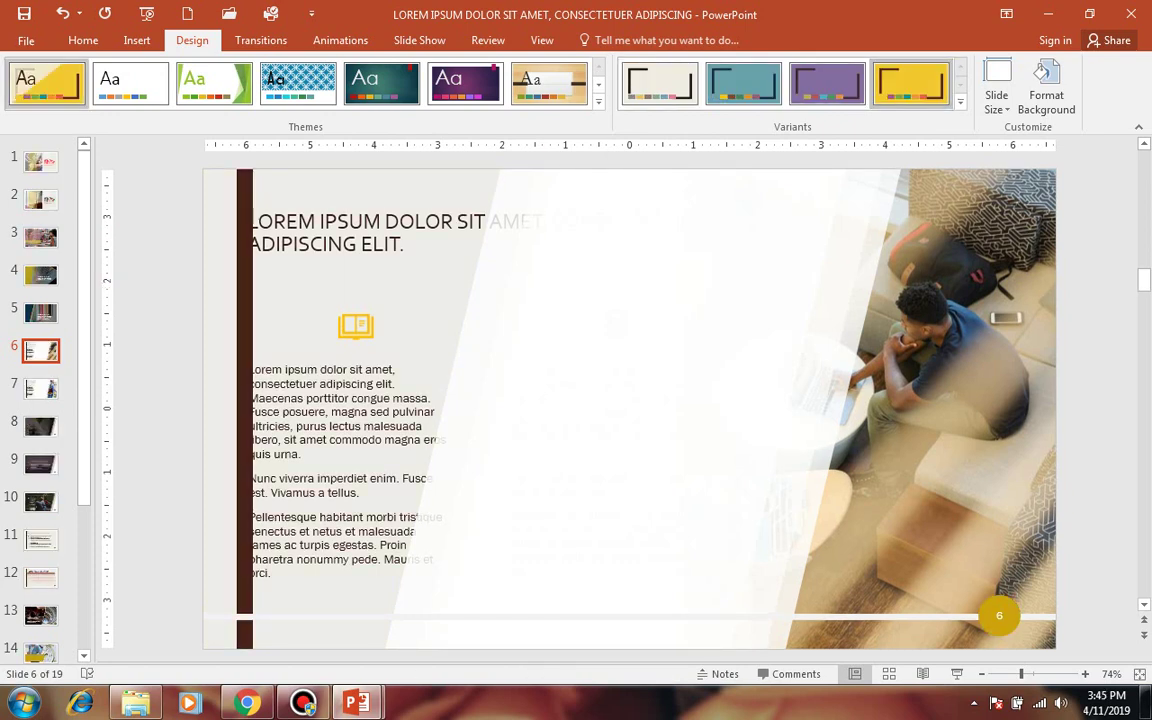
{"action": "left_click", "coordinate": [826, 83]}
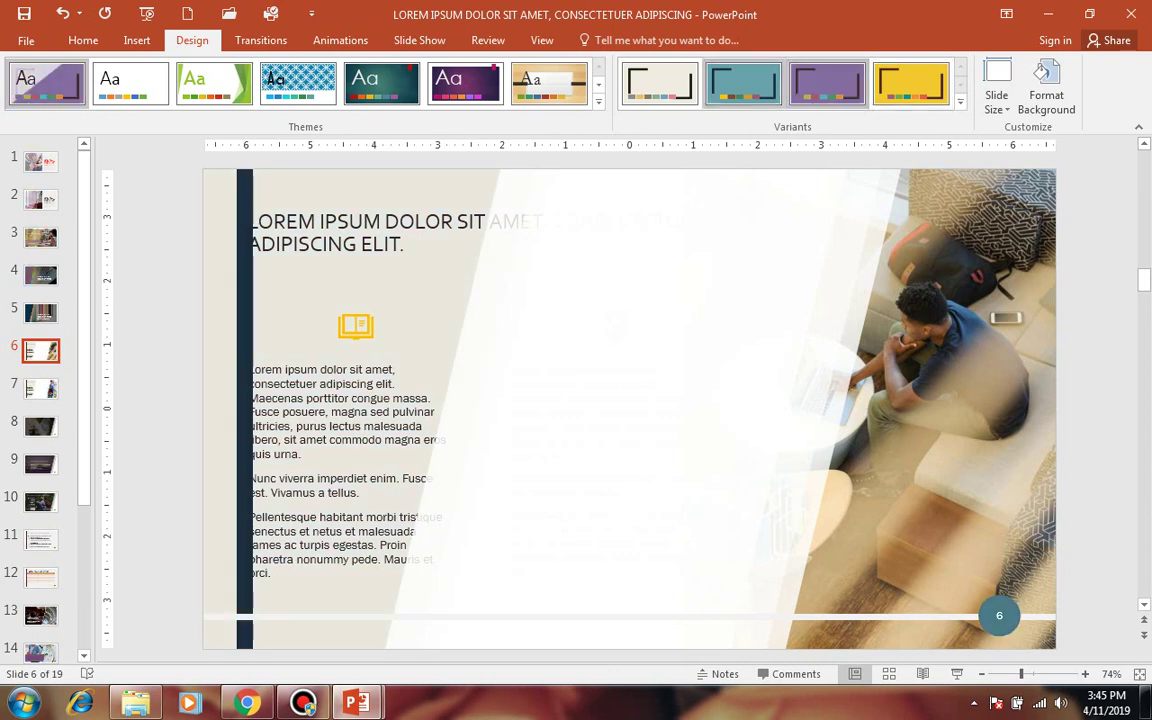
{"action": "left_click", "coordinate": [657, 83]}
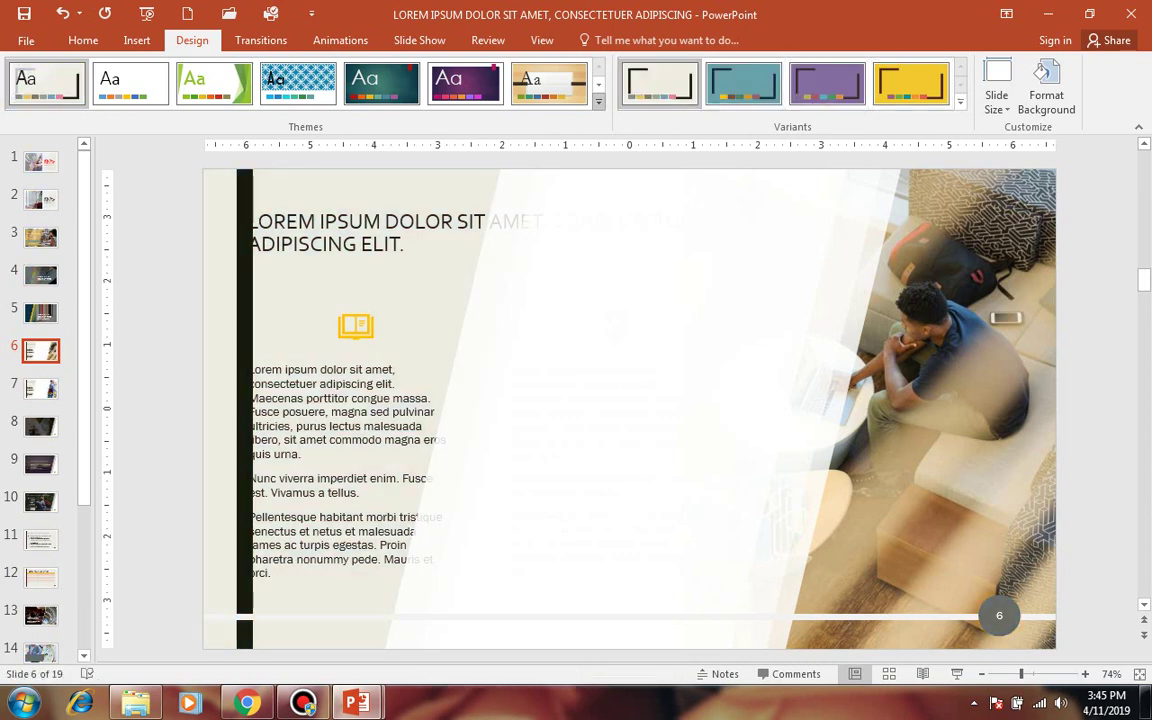
{"action": "left_click", "coordinate": [598, 101]}
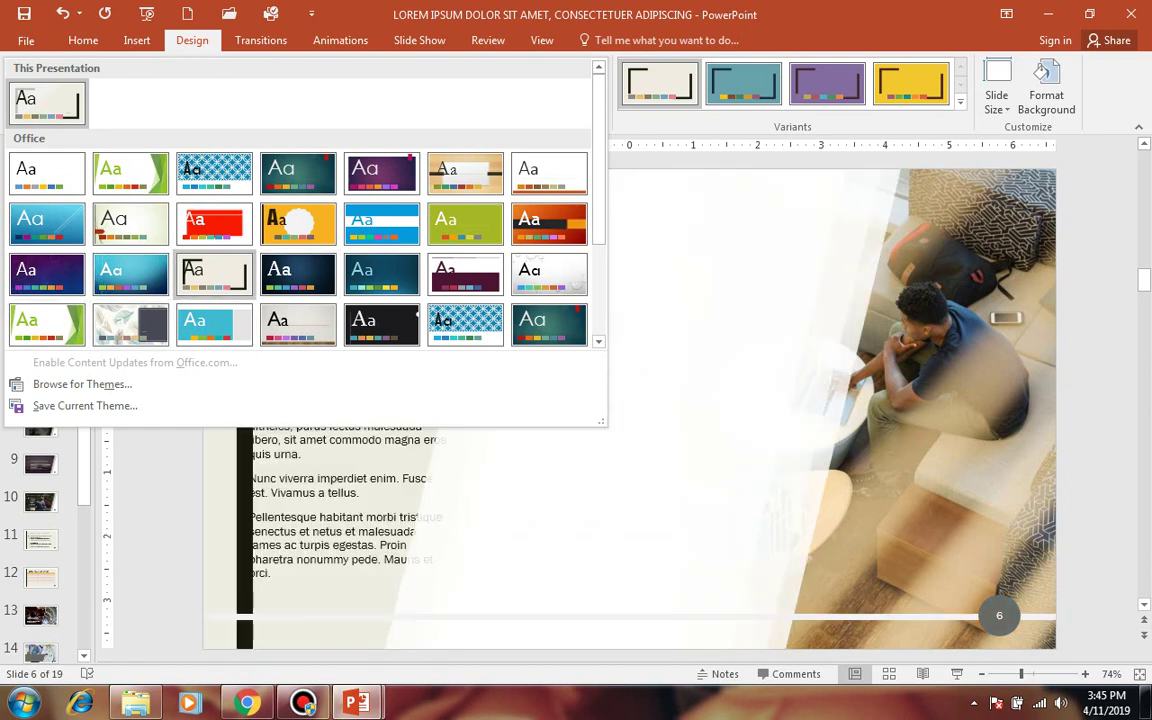
- Apply the circuit-board theme's dark variant, then switch to the Presentation1 window
{"action": "left_click", "coordinate": [131, 270]}
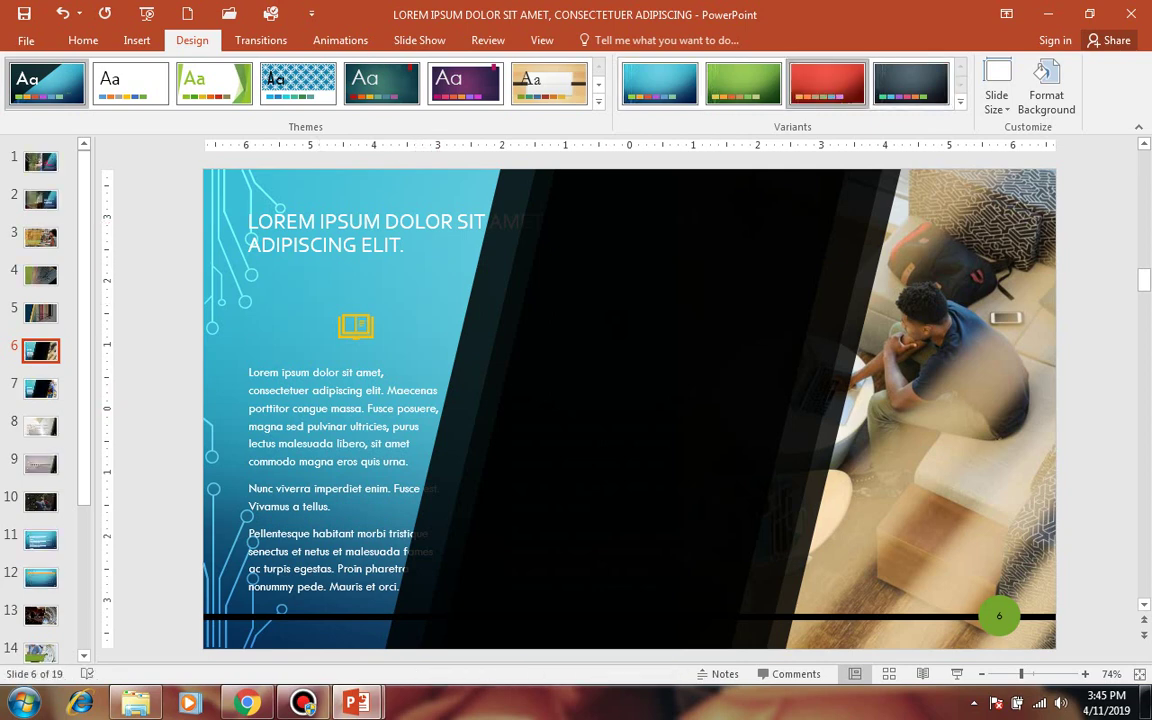
{"action": "left_click", "coordinate": [827, 83]}
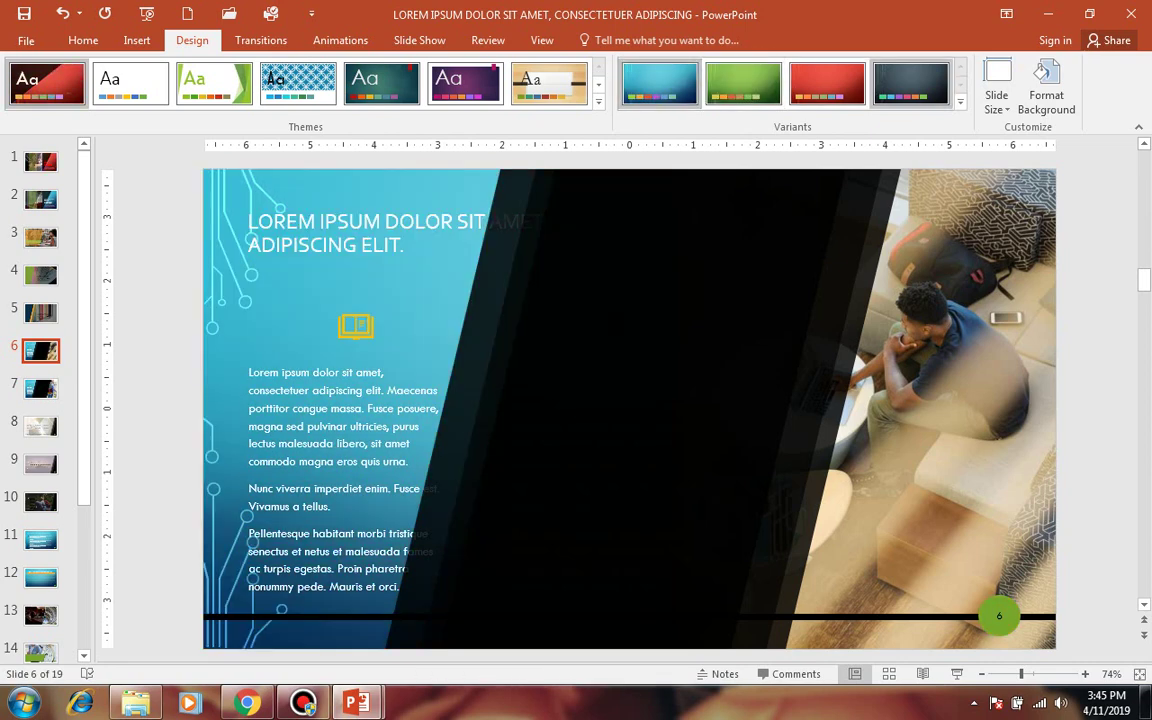
{"action": "left_click", "coordinate": [910, 83]}
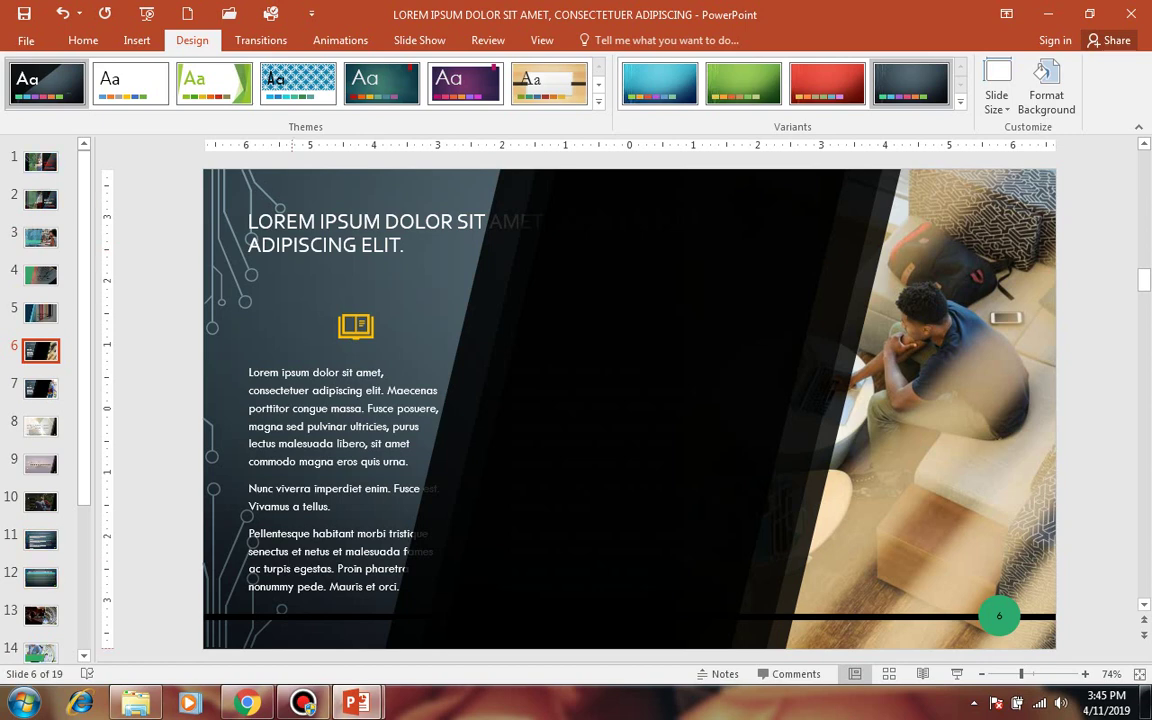
{"action": "key", "text": "alt+Tab"}
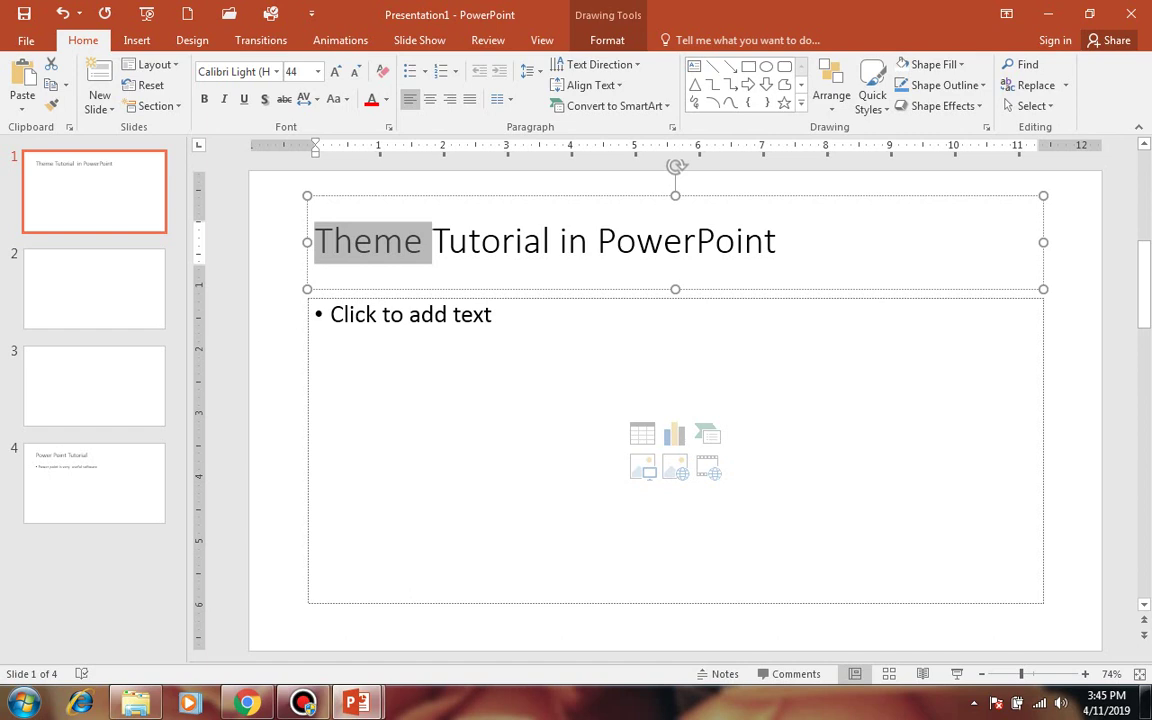
- Apply Wisp with its pink dotted variant to Presentation1, then click into the body placeholder
{"action": "left_click", "coordinate": [275, 237]}
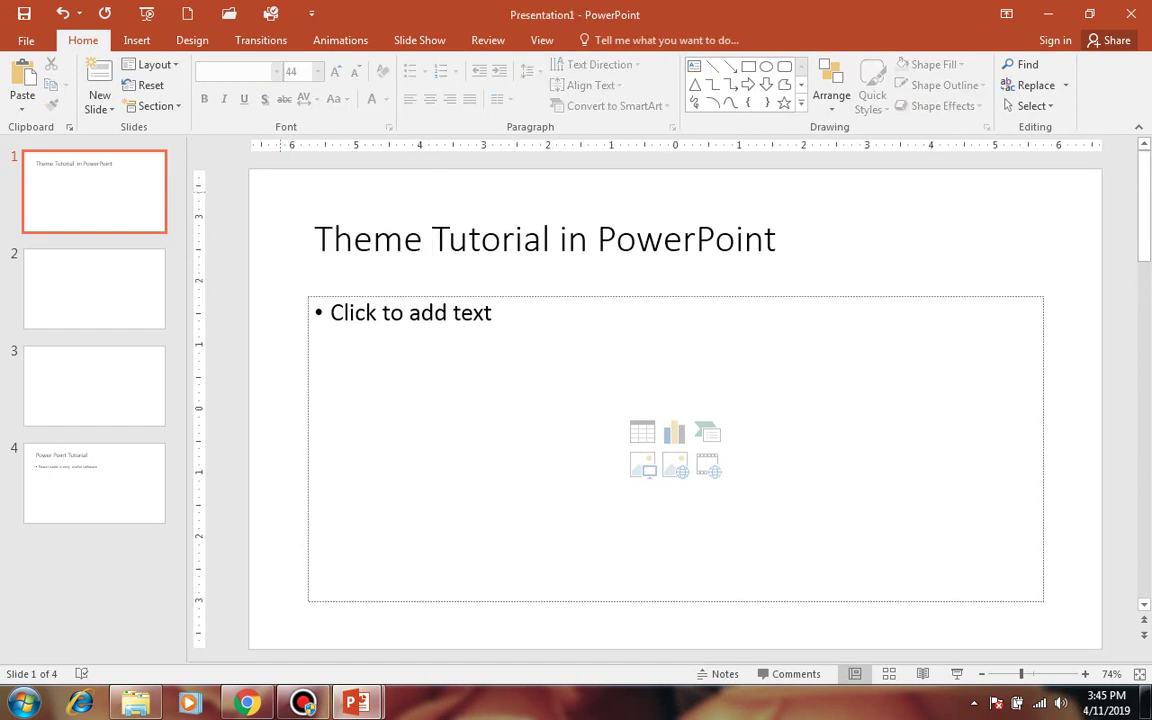
{"action": "left_click", "coordinate": [192, 40]}
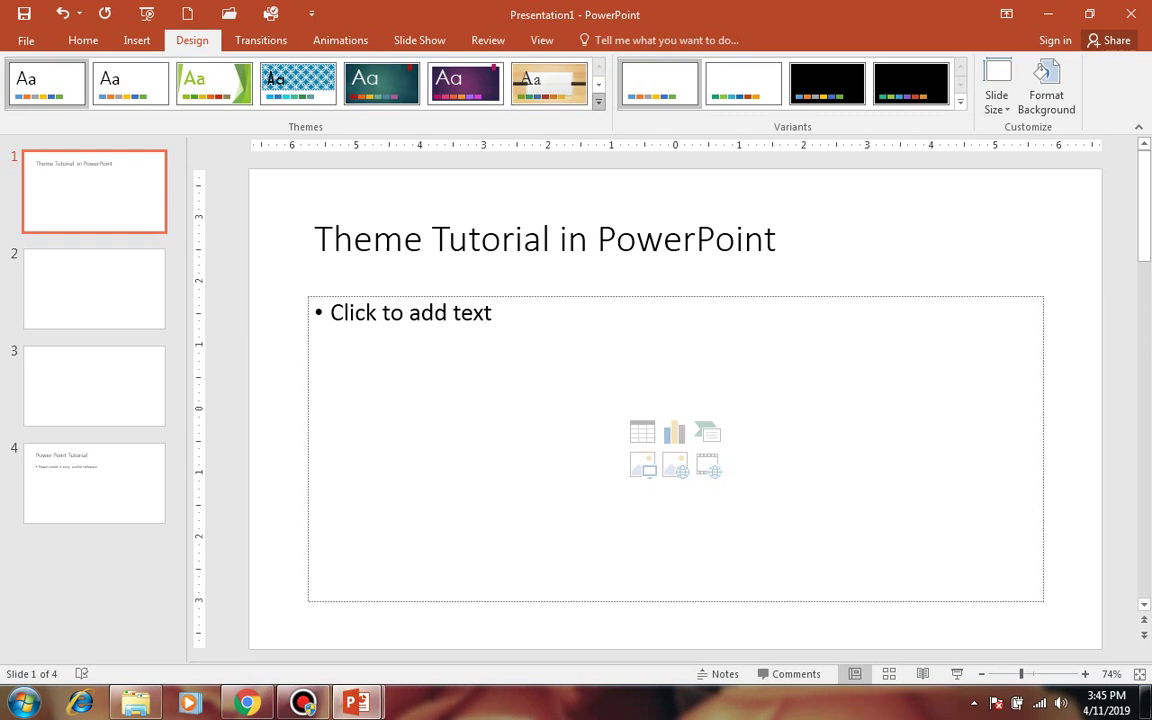
{"action": "left_click", "coordinate": [598, 100]}
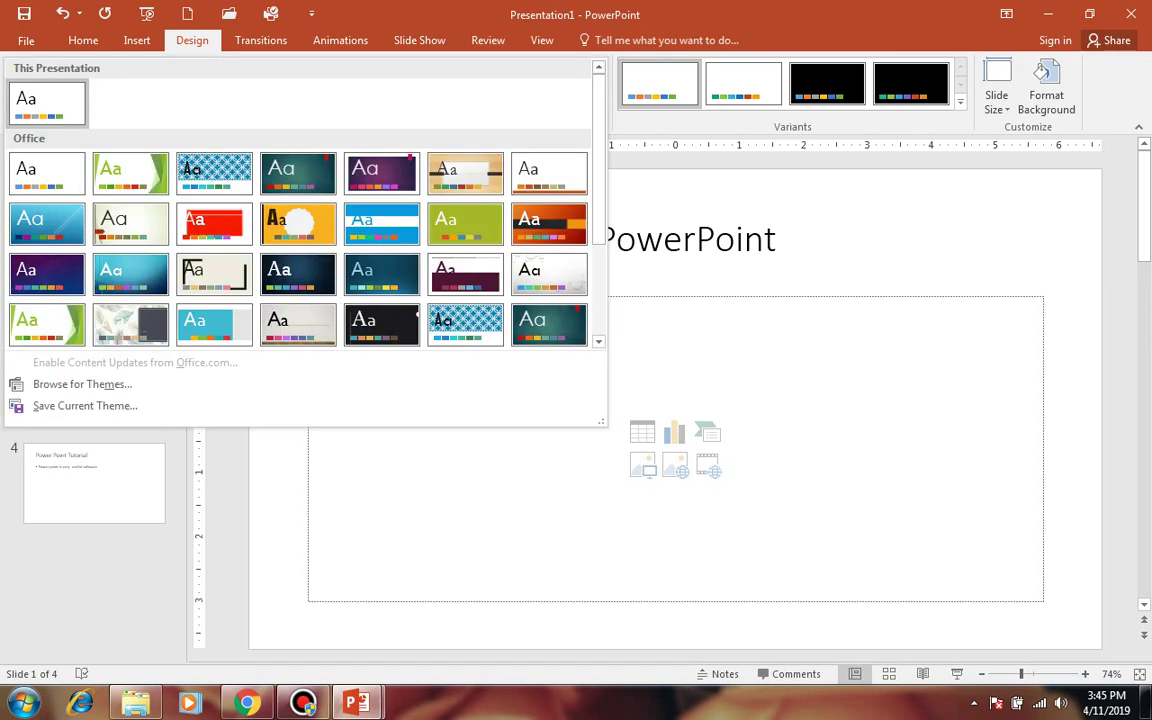
{"action": "left_click", "coordinate": [130, 222]}
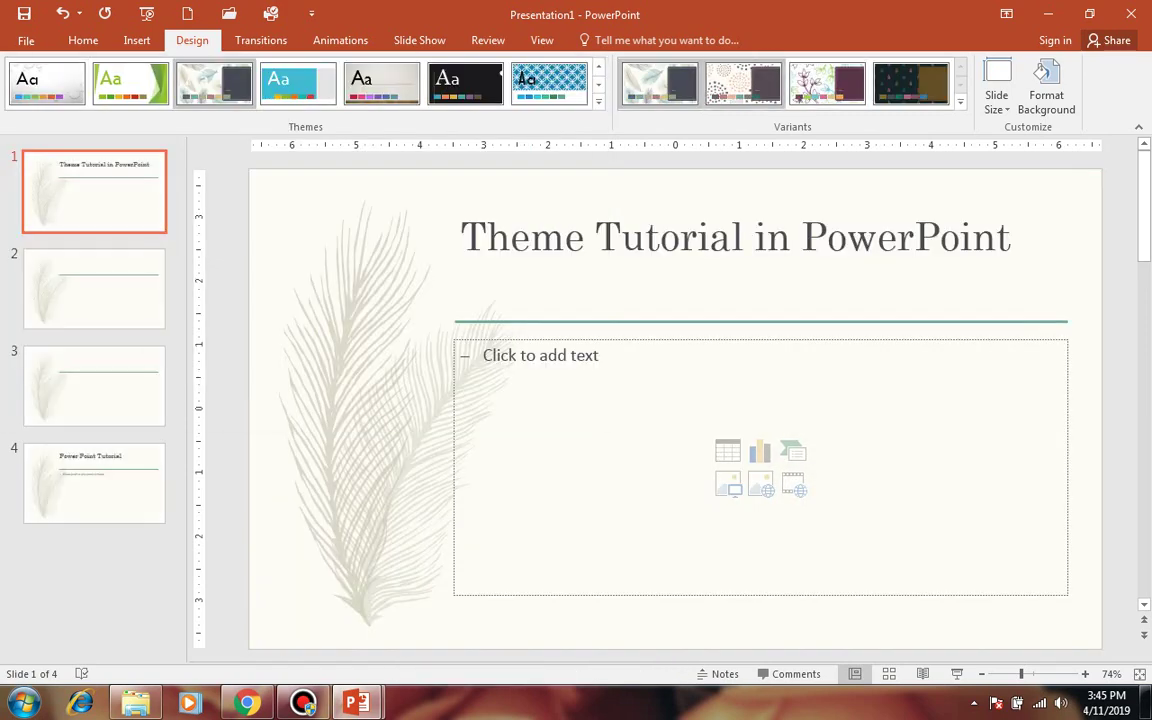
{"action": "left_click", "coordinate": [743, 84]}
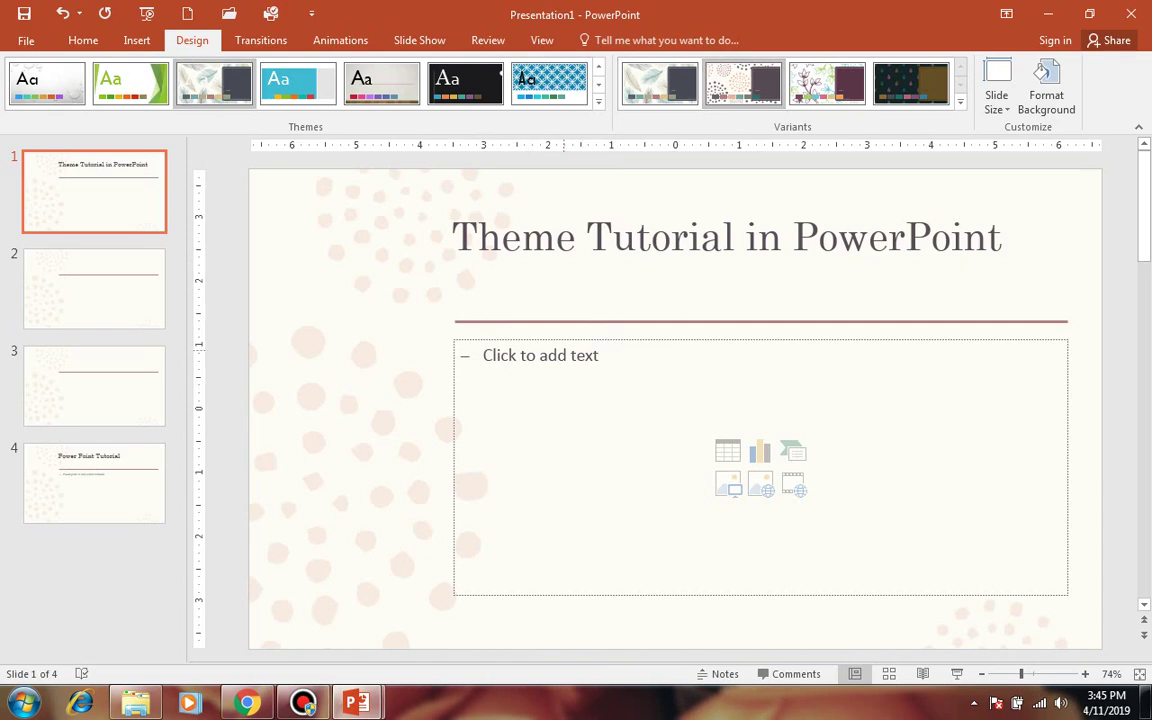
{"action": "left_click", "coordinate": [481, 355]}
- Select all the lorem ipsum body text on slide 6 of the LOREM IPSUM presentation
{"action": "mouse_move", "coordinate": [357, 703]}
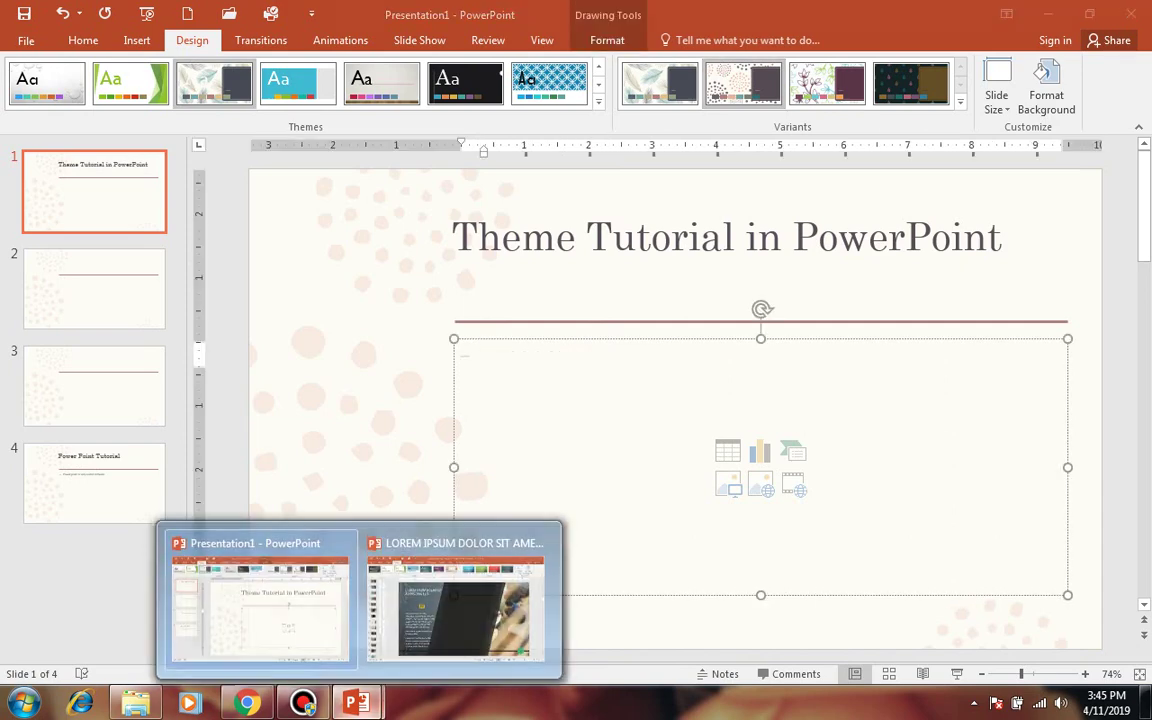
{"action": "left_click", "coordinate": [458, 604]}
{"action": "left_click_drag", "start_coordinate": [313, 372], "coordinate": [365, 390]}
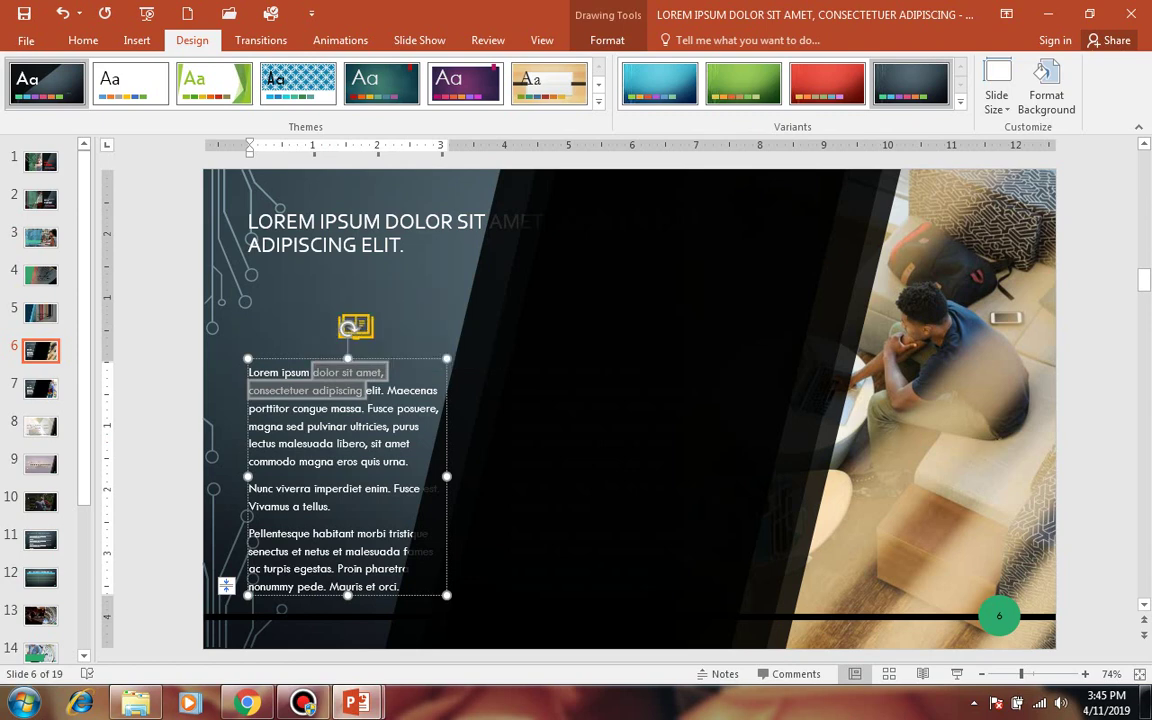
{"action": "left_click_drag", "start_coordinate": [248, 426], "coordinate": [400, 587]}
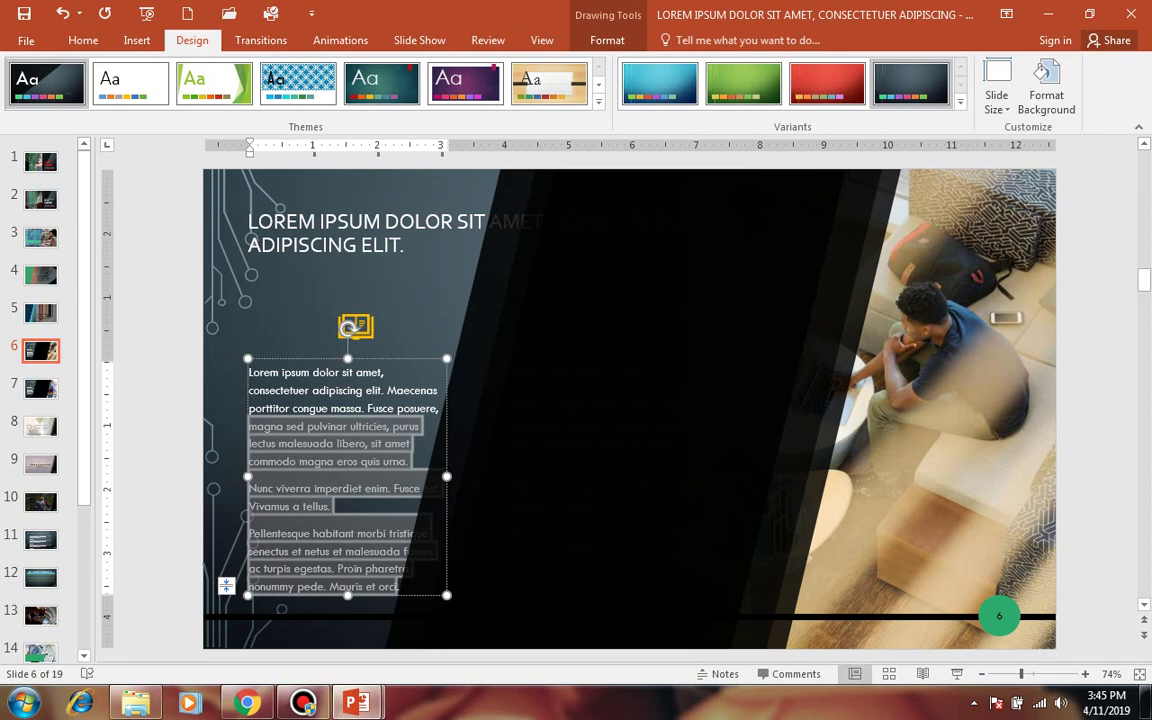
{"action": "left_click_drag", "start_coordinate": [248, 428], "coordinate": [248, 372]}
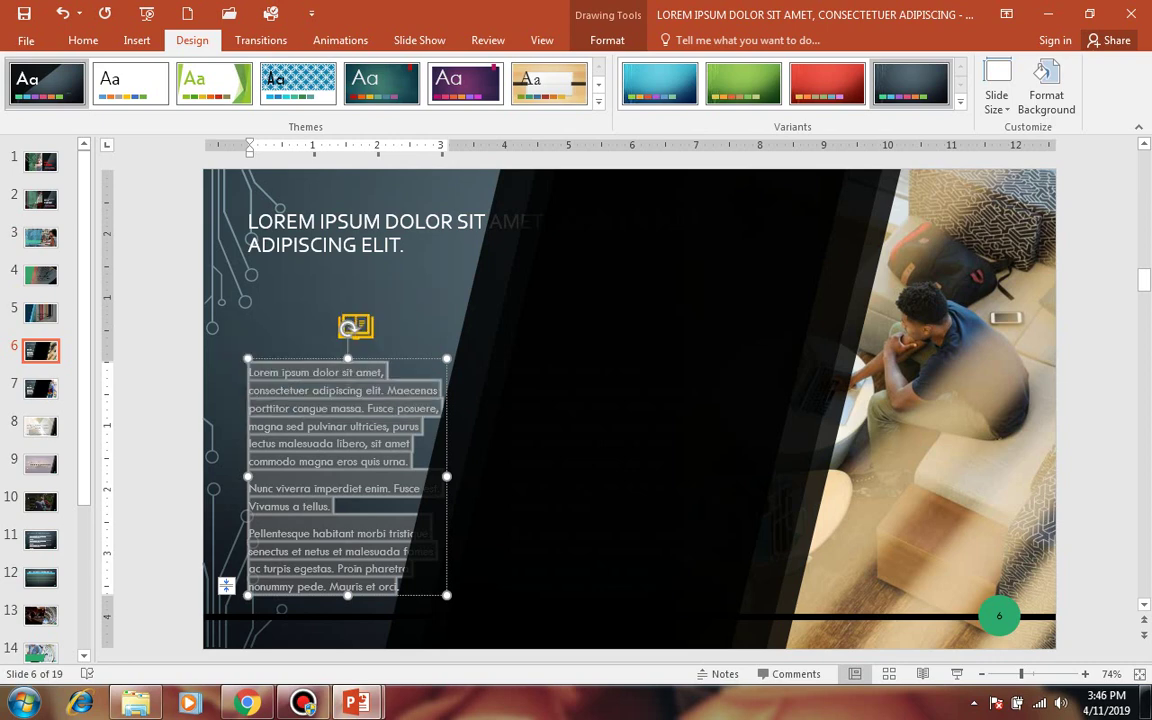
- Paste the three lorem ipsum paragraphs into slide 1's body placeholder in the Theme Tutorial deck
{"action": "mouse_move", "coordinate": [357, 703]}
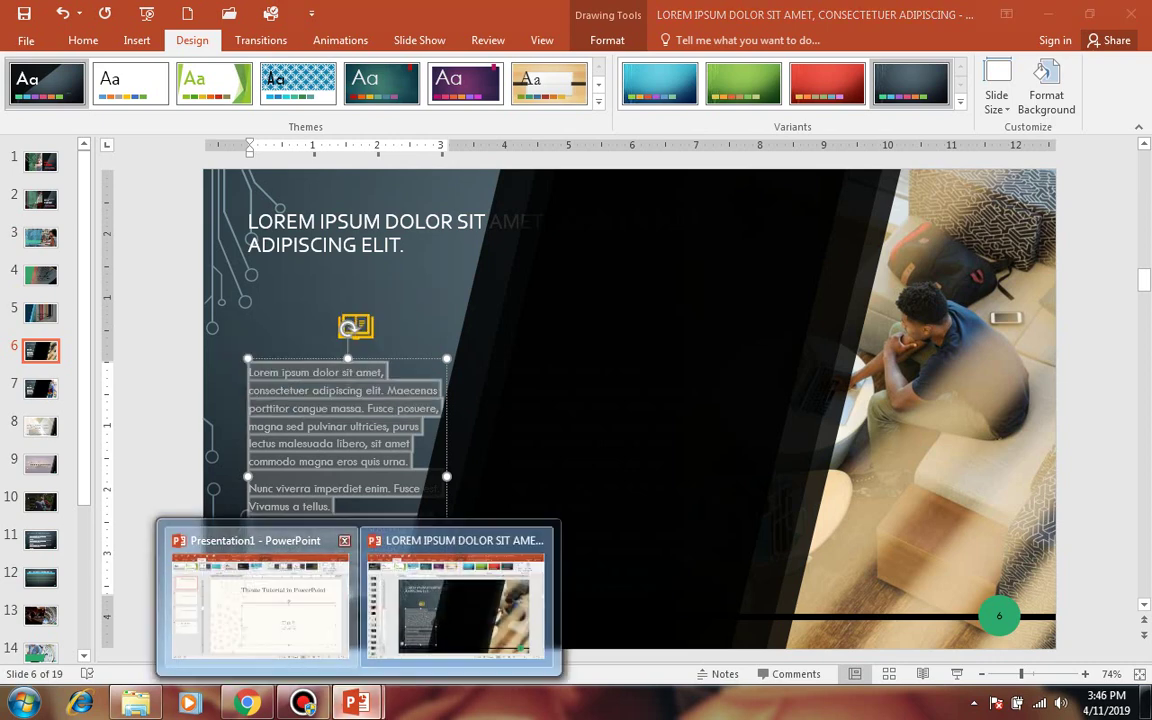
{"action": "left_click", "coordinate": [312, 638]}
{"action": "type", "text": "Lorem ipsum dolor sit amet, consectetuer adipiscing elit. Maecenas porttitor congue massa. Fusce posuere, magna sed pulvinar ultricies, purus lectus malesuada libero, sit amet commodo magna eros quis urna. Nunc viverra imperdiet enim. Fusce est. Vivamus a tellus. Pellentesque habitant morbi tristique senectus et netus et malesuada fames ac turpis egestas. Proin pharetra nonummy pede. Mauris et orci"}
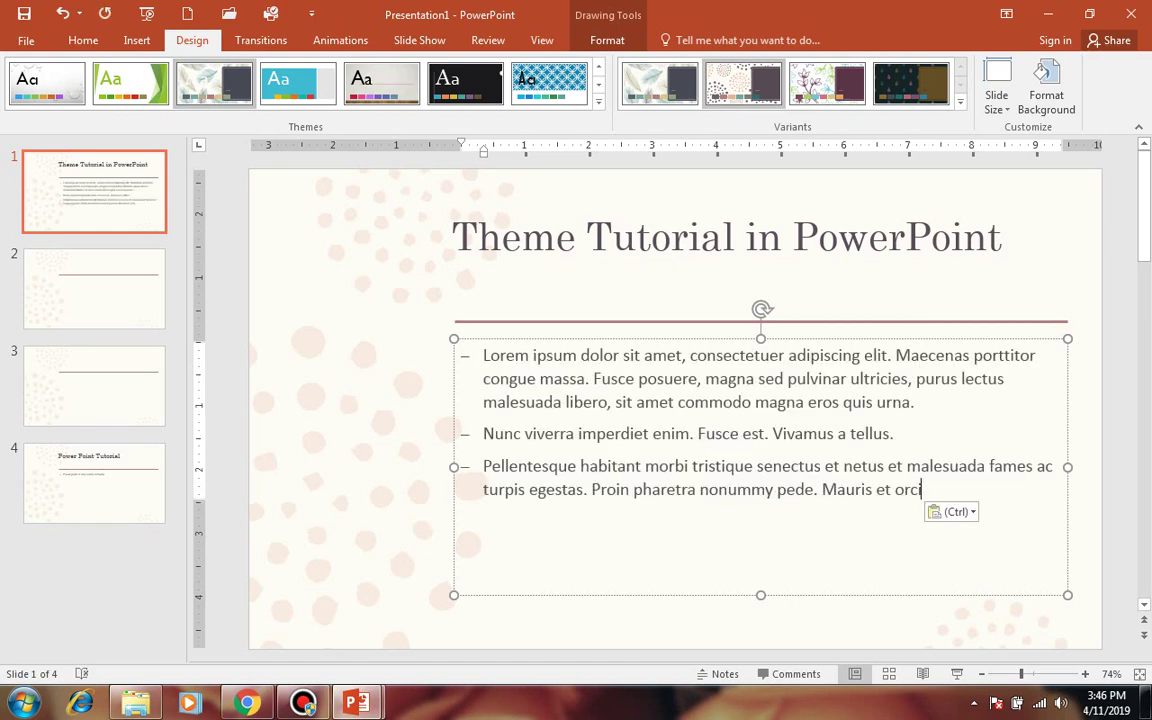
{"action": "mouse_move", "coordinate": [922, 489]}
{"action": "left_mouse_down"}
{"action": "mouse_move", "coordinate": [532, 355]}
{"action": "mouse_move", "coordinate": [470, 345]}
{"action": "left_mouse_up"}
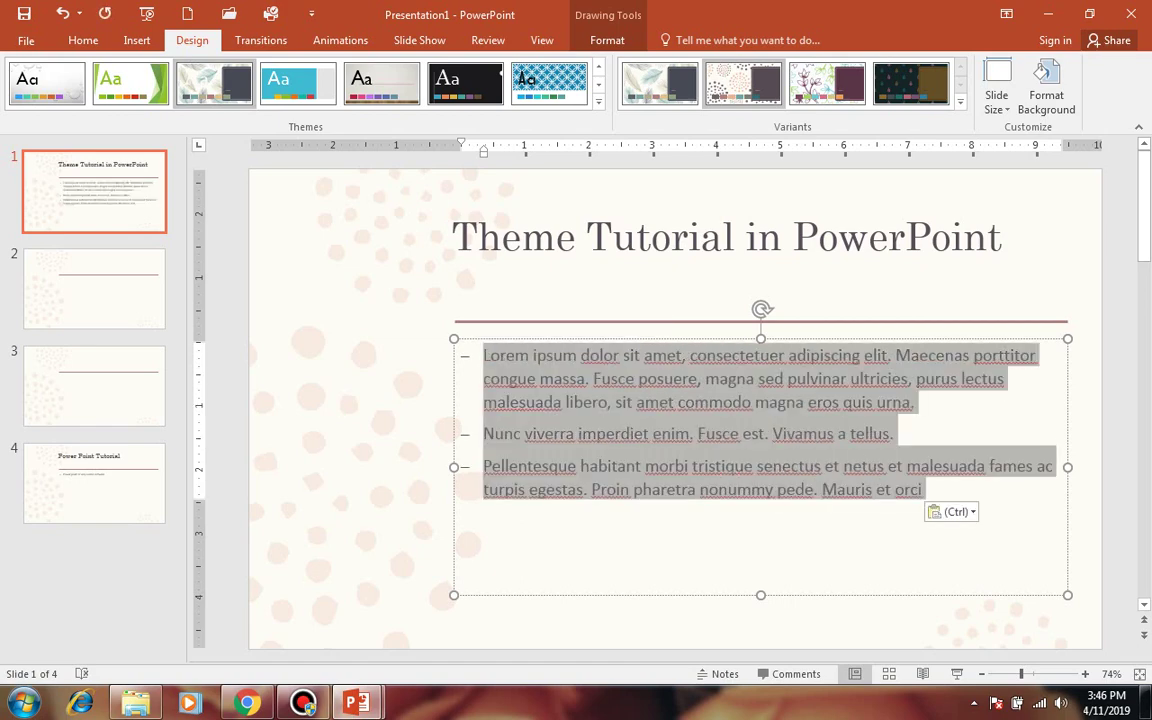
- Set the pasted body text to Arial, size 32
{"action": "left_click", "coordinate": [83, 40]}
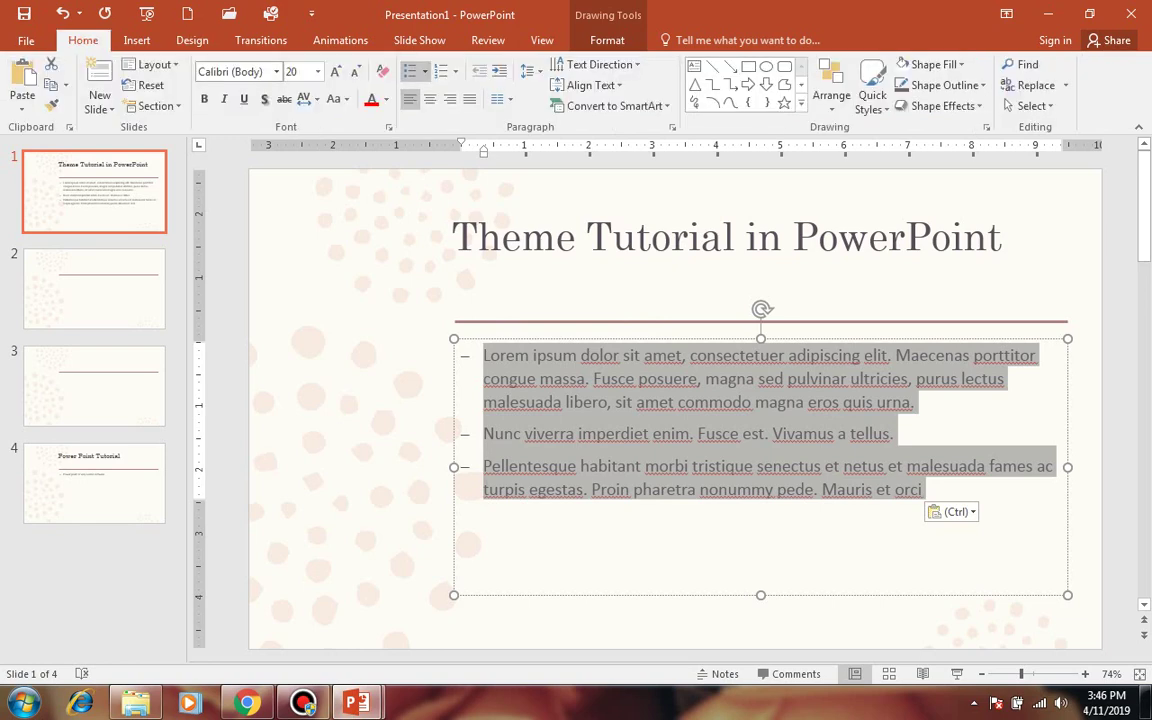
{"action": "left_click", "coordinate": [276, 71]}
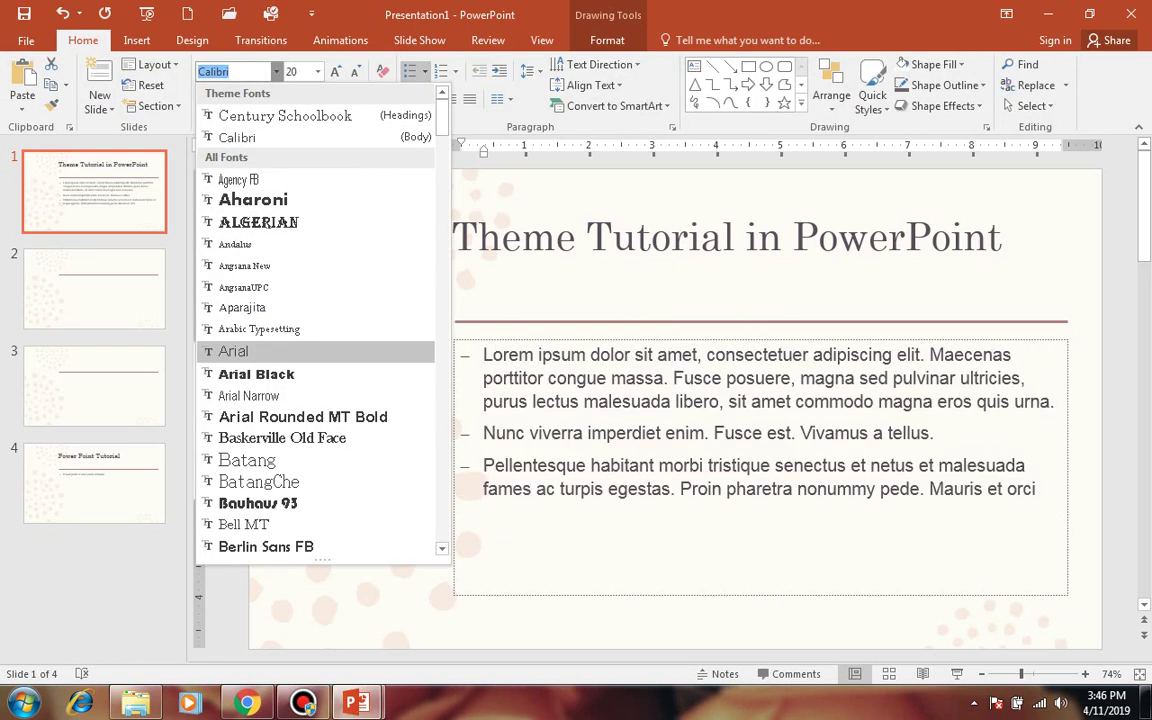
{"action": "left_click", "coordinate": [233, 351]}
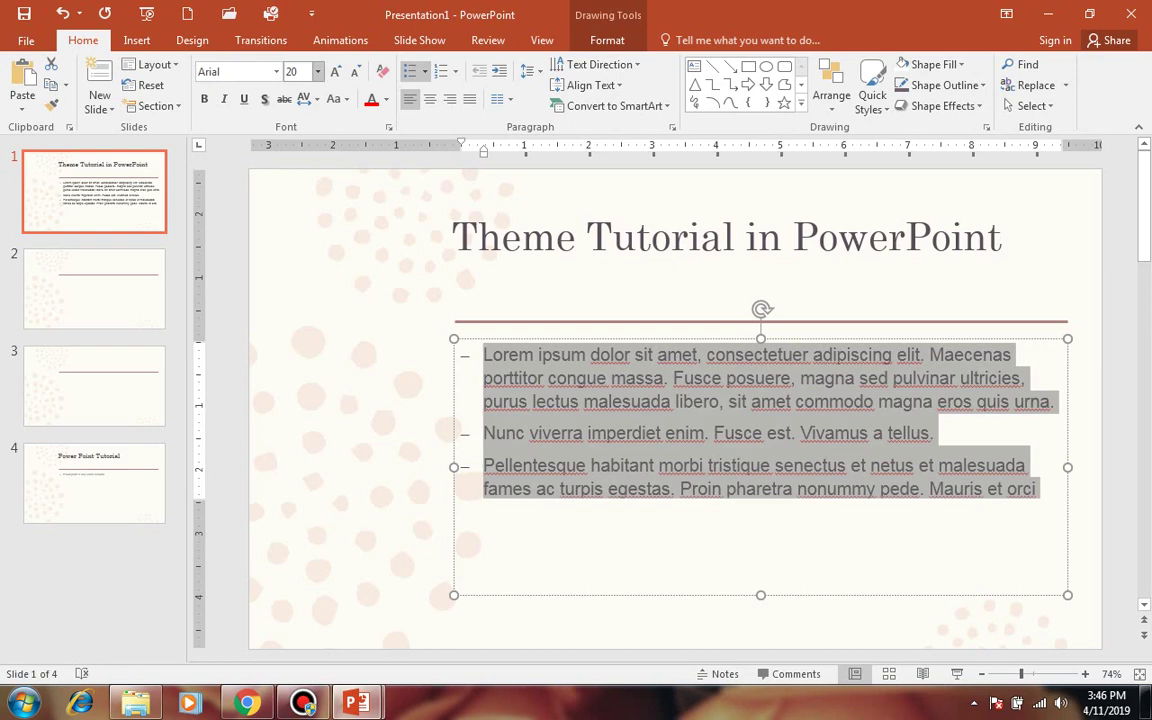
{"action": "left_click", "coordinate": [317, 71]}
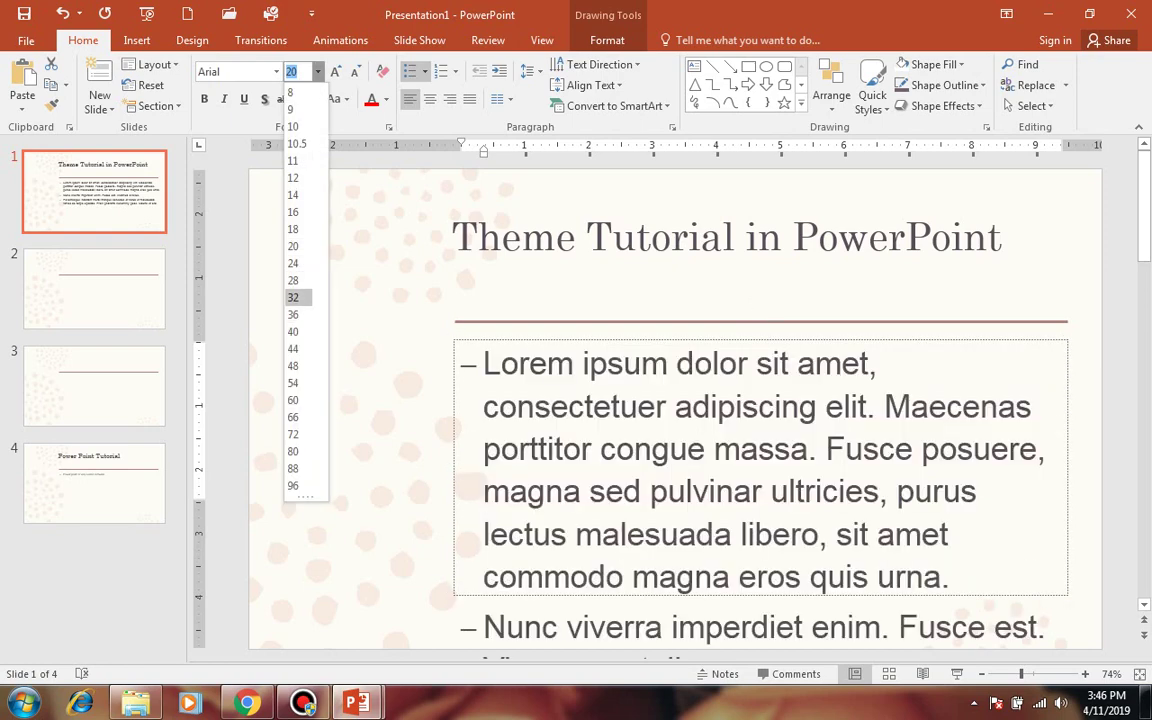
{"action": "left_click", "coordinate": [293, 297]}
- Widen the body box to the slide's left edge, move it up, and colour the text red
{"action": "left_click_drag", "start_coordinate": [454, 465], "coordinate": [272, 465]}
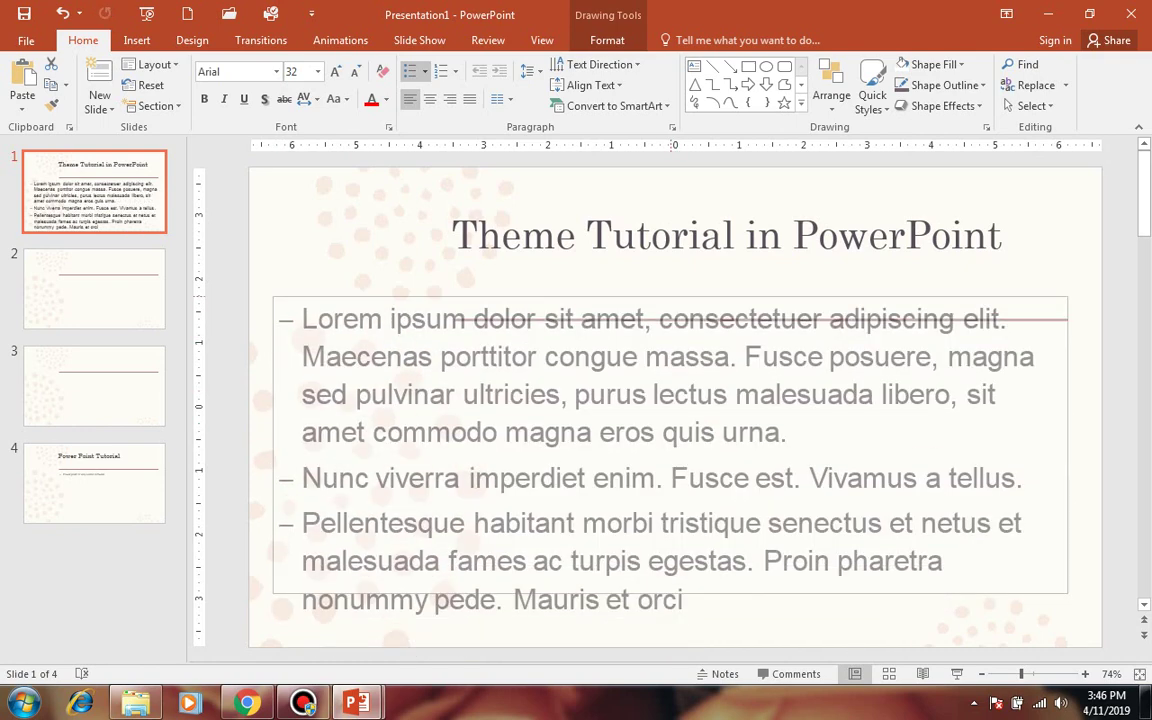
{"action": "left_click_drag", "start_coordinate": [600, 337], "coordinate": [600, 297]}
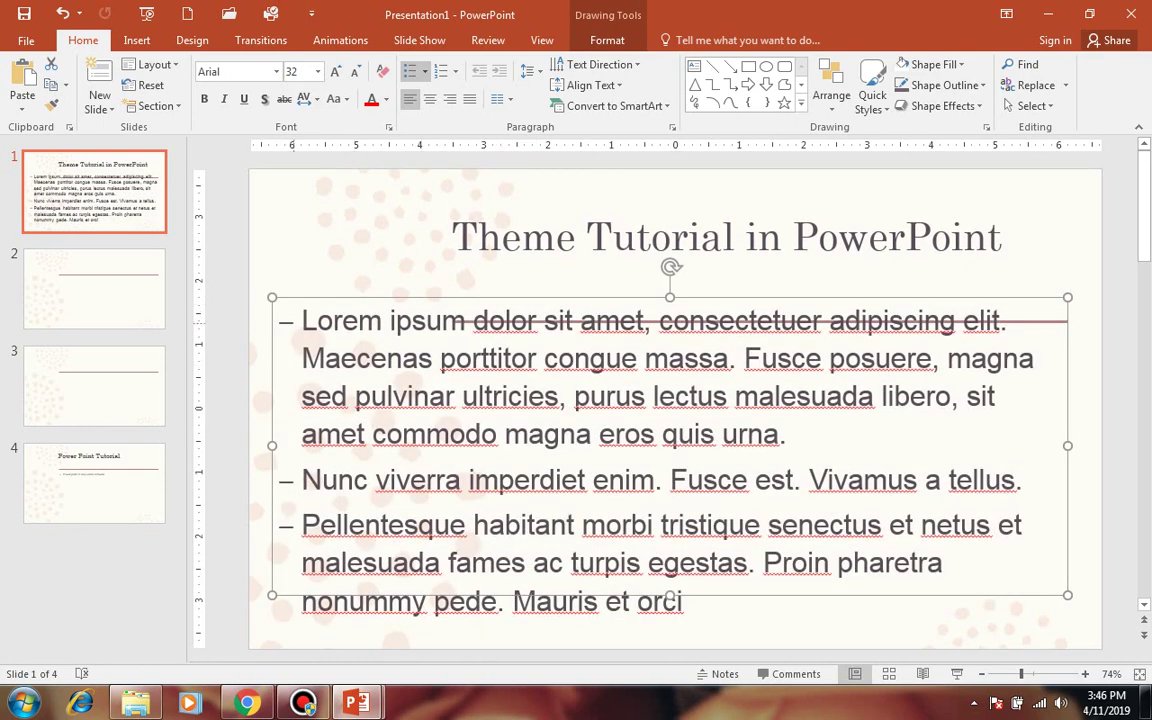
{"action": "mouse_move", "coordinate": [301, 320]}
{"action": "left_mouse_down"}
{"action": "mouse_move", "coordinate": [765, 525]}
{"action": "mouse_move", "coordinate": [688, 601]}
{"action": "left_mouse_up"}
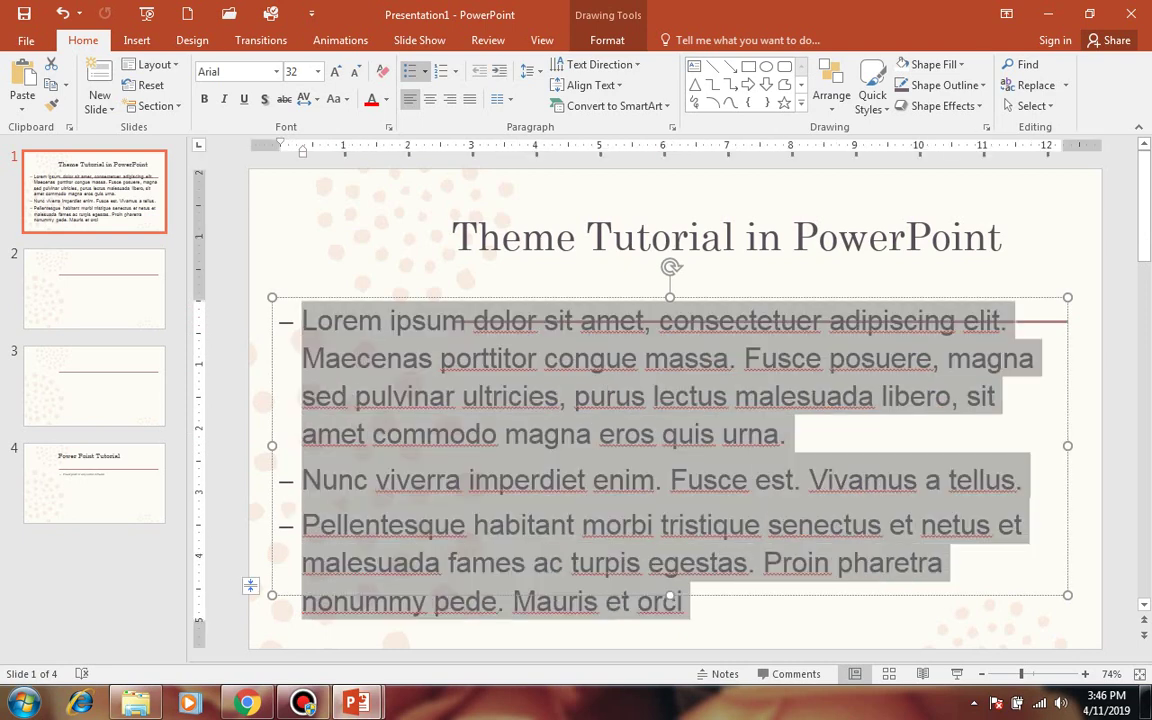
{"action": "left_click", "coordinate": [371, 99]}
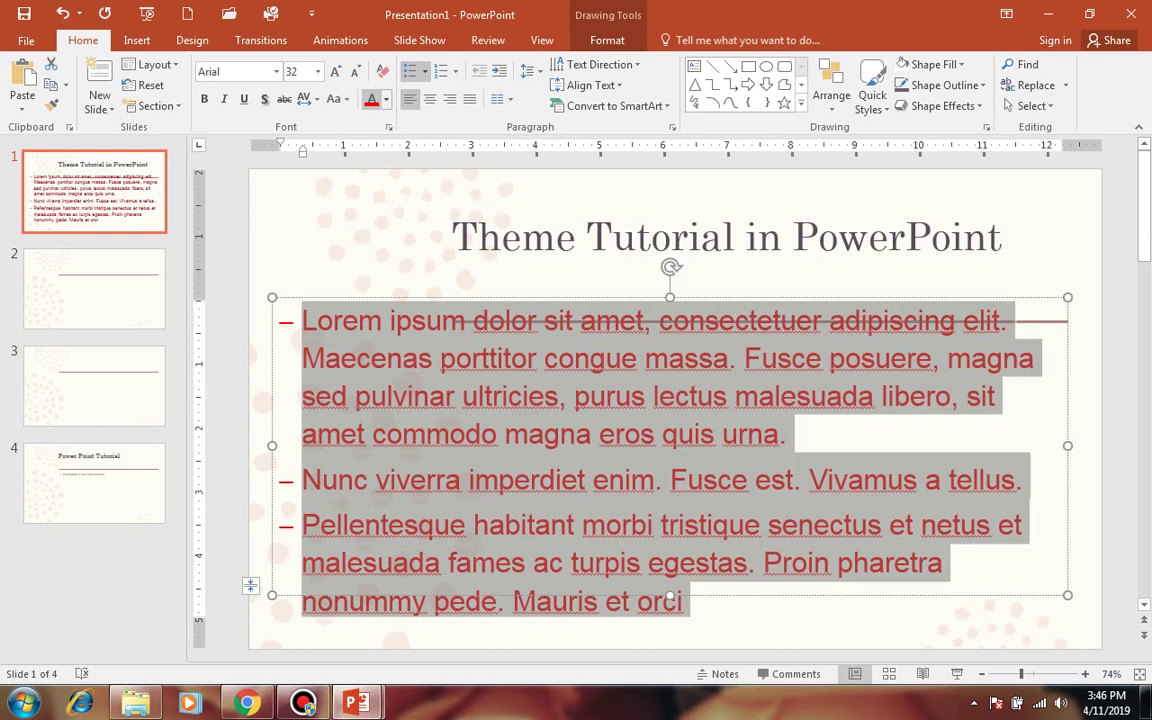
{"action": "key", "text": "Escape"}
{"action": "key", "text": "Escape"}
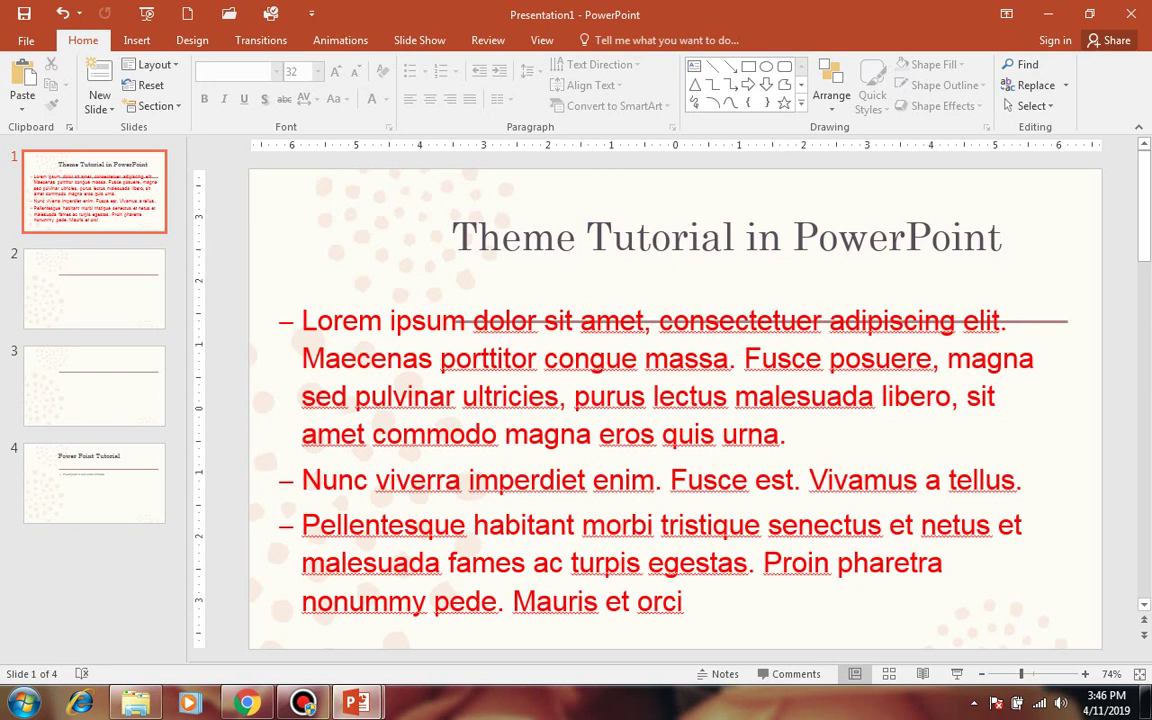
- Apply the blue leafy Design variant, lower the body box below the title line, and view slide 3
{"action": "left_click", "coordinate": [192, 40]}
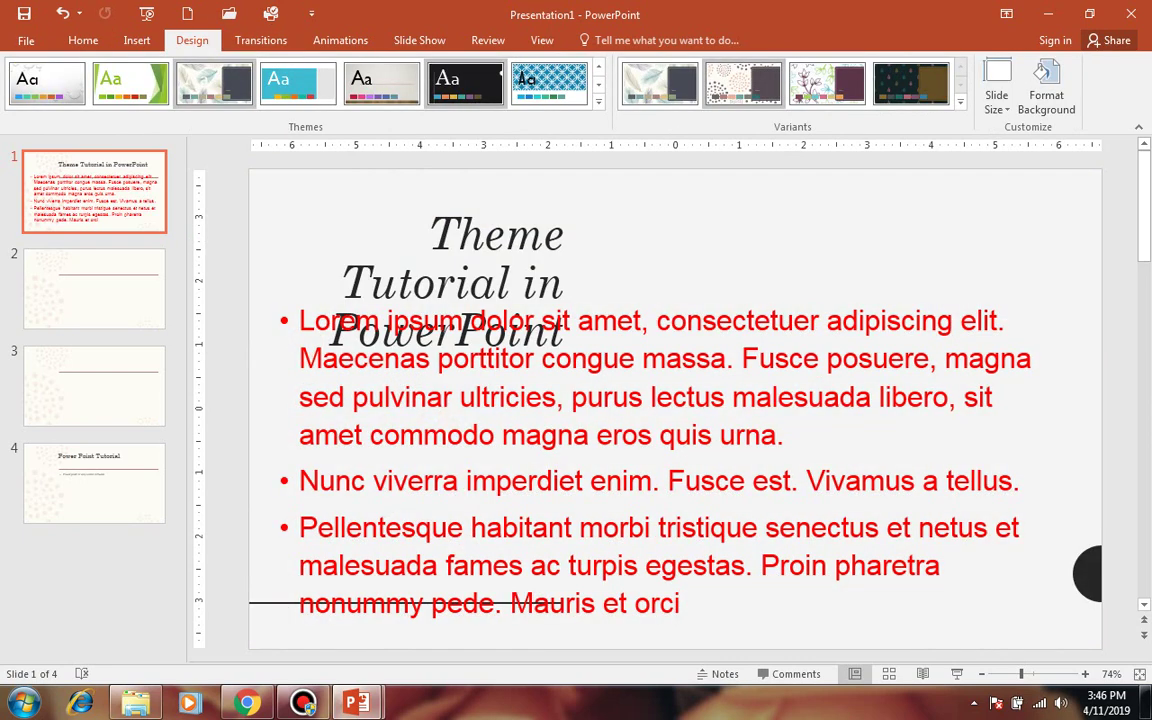
{"action": "left_click", "coordinate": [827, 83]}
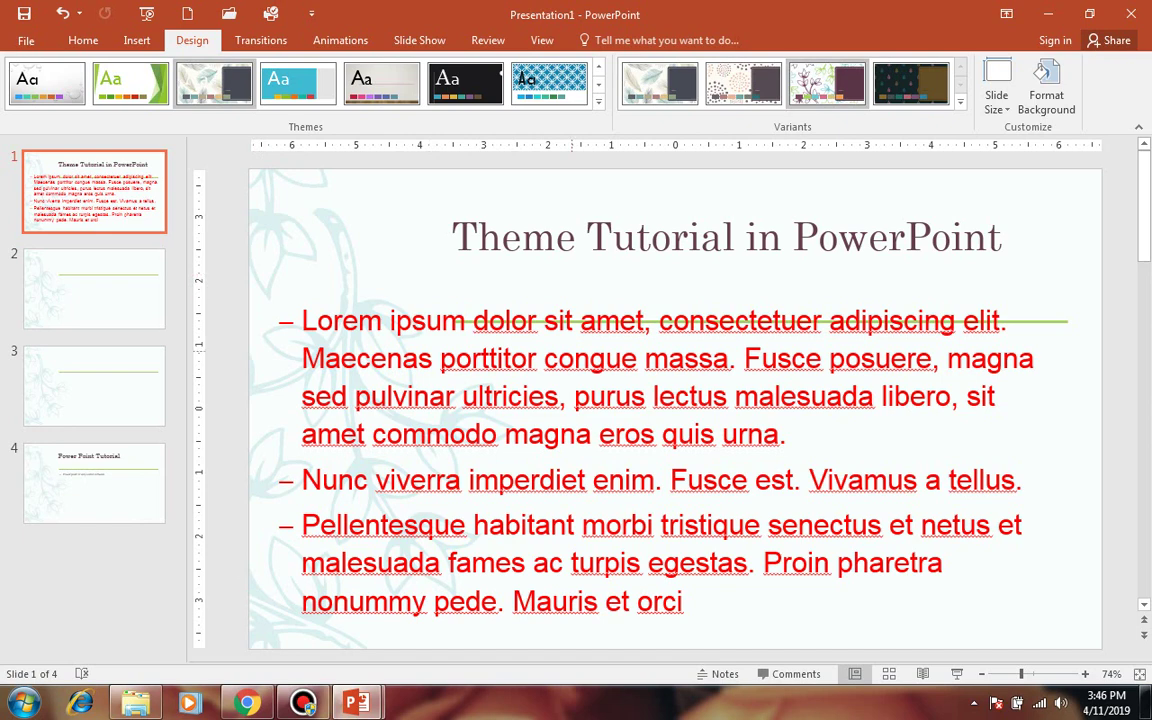
{"action": "left_click", "coordinate": [575, 358]}
{"action": "left_click_drag", "start_coordinate": [517, 297], "coordinate": [517, 325]}
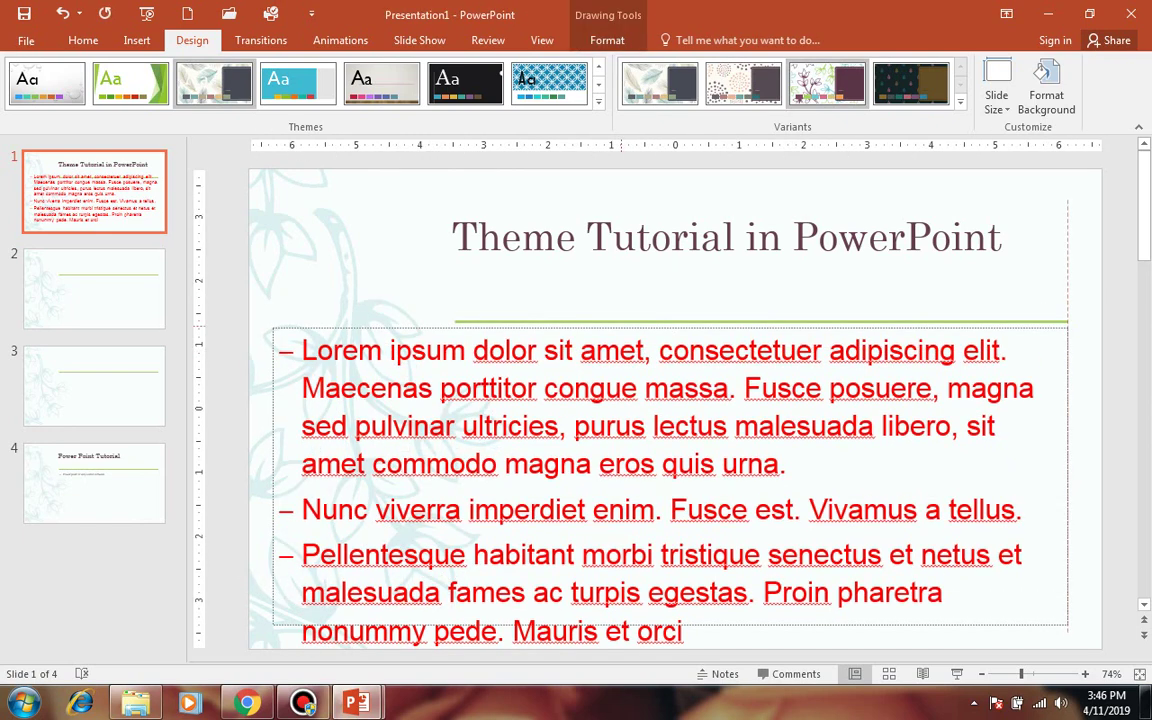
{"action": "key", "text": "Escape"}
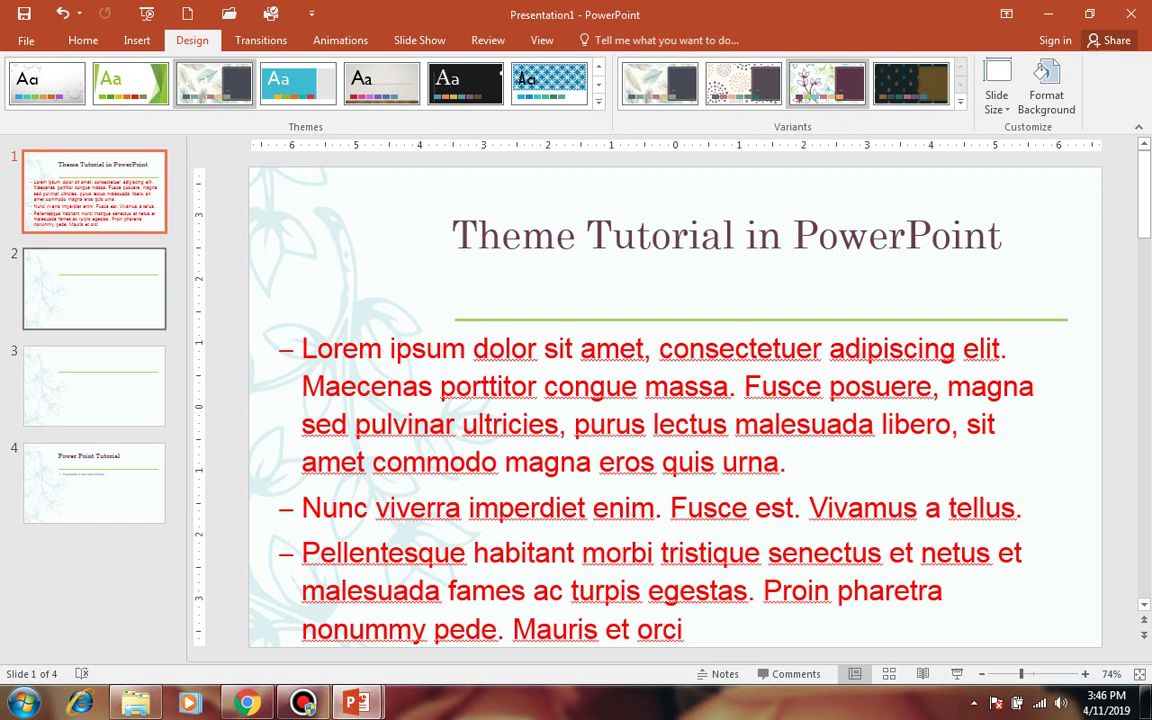
{"action": "left_click", "coordinate": [94, 288]}
{"action": "left_click", "coordinate": [94, 386]}
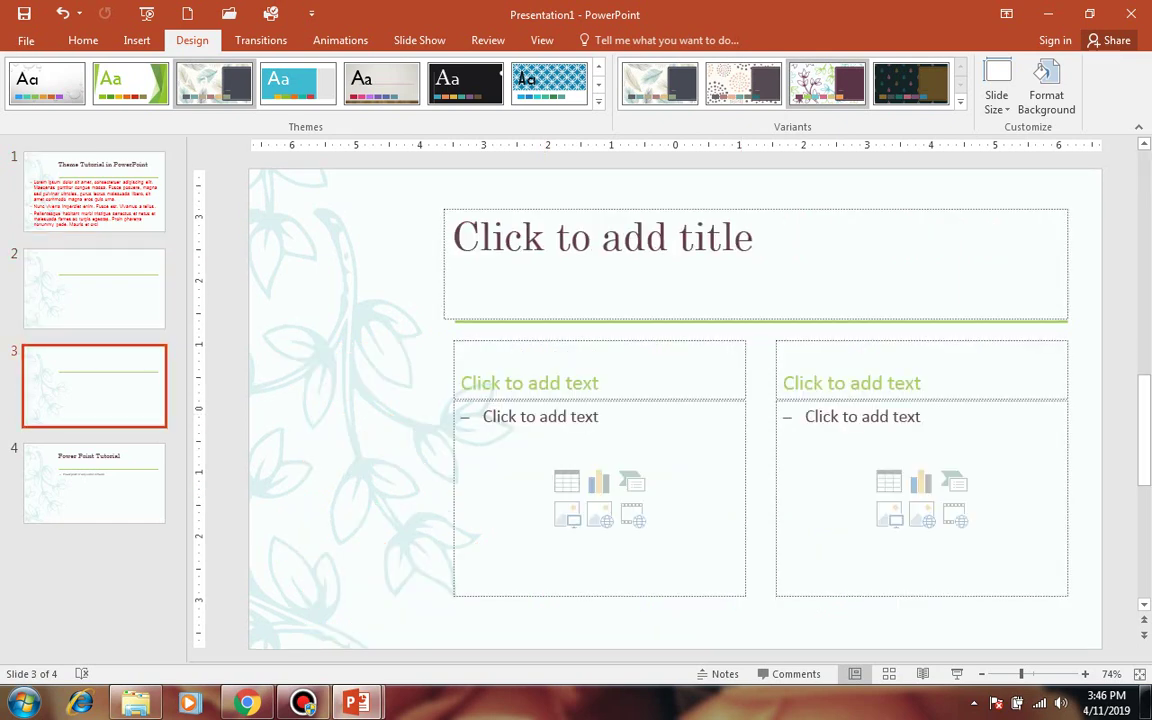